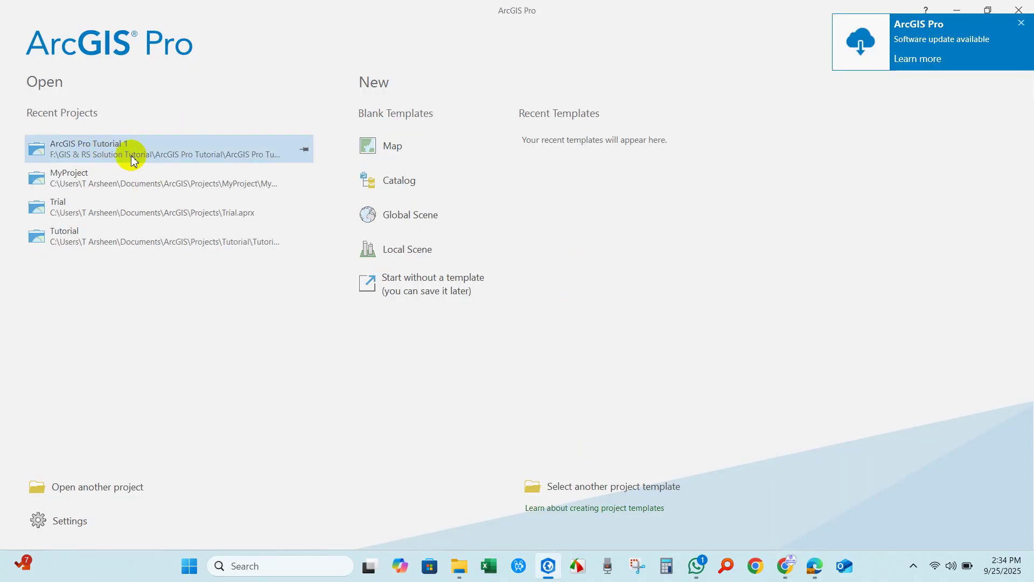
# - Open the recent project ArcGIS Pro Tutorial 1
pyautogui.click(131, 155)
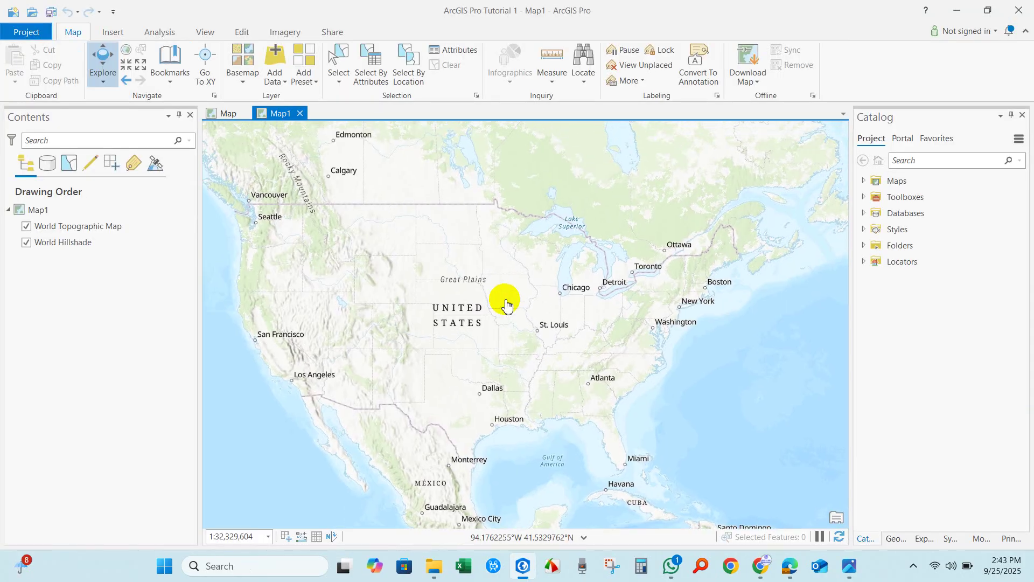
pyautogui.click(850, 566)
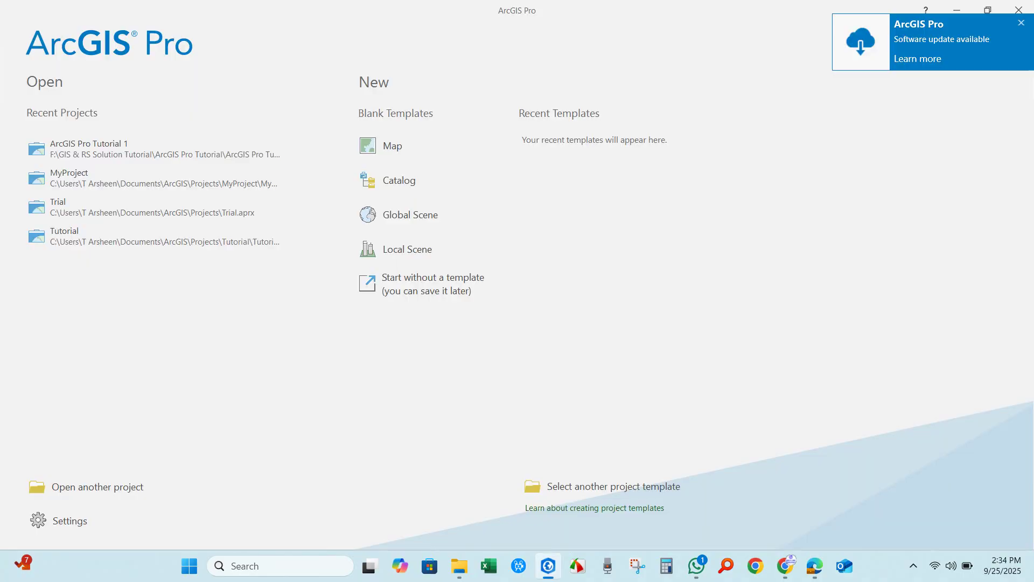
pyautogui.click(112, 151)
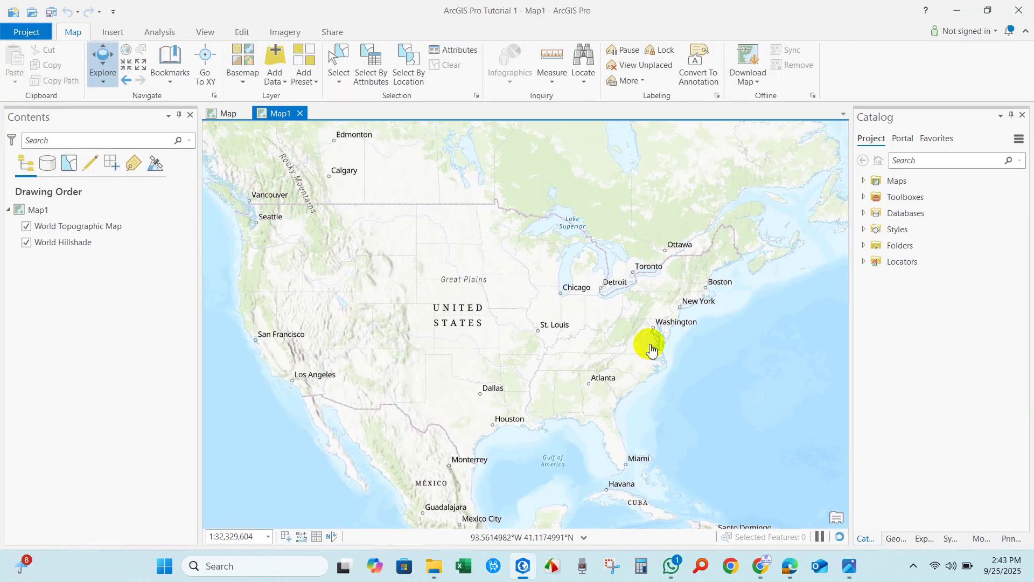
# - Switch to the Photos image pnt_line_poly.png and examine its definition and examples of point features
pyautogui.click(850, 566)
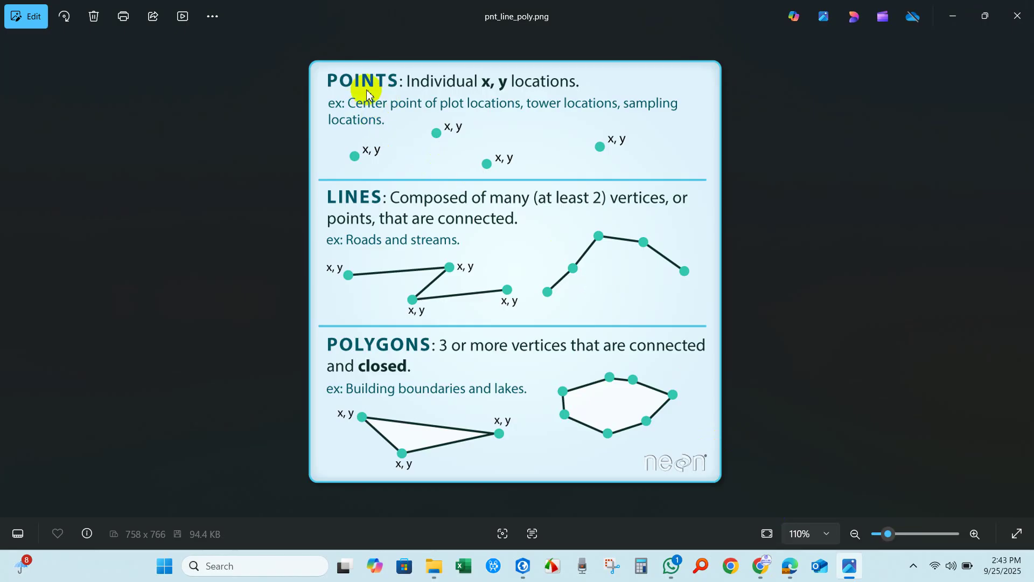
pyautogui.scroll(1, 411, 98)
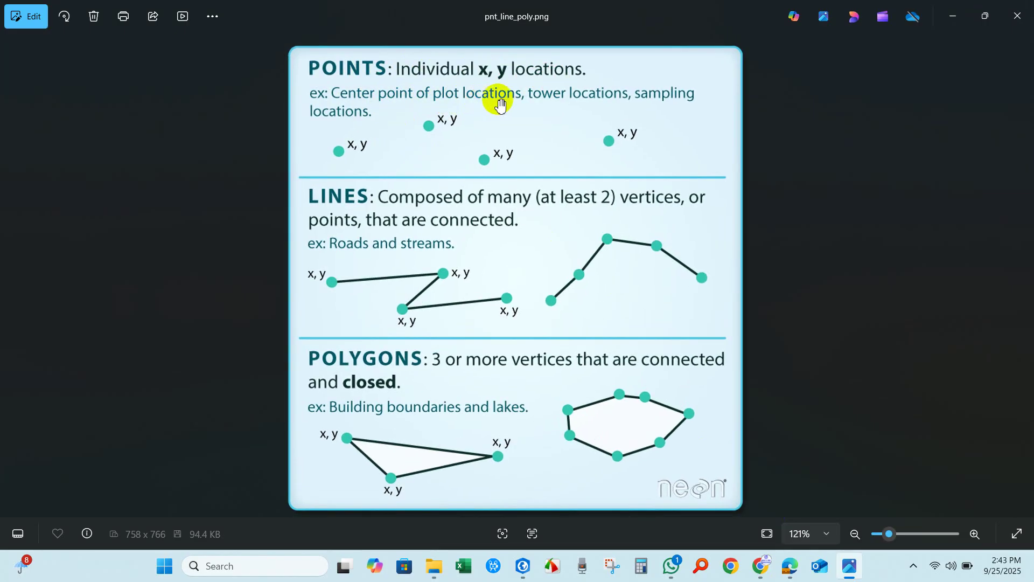
pyautogui.click(288, 123)
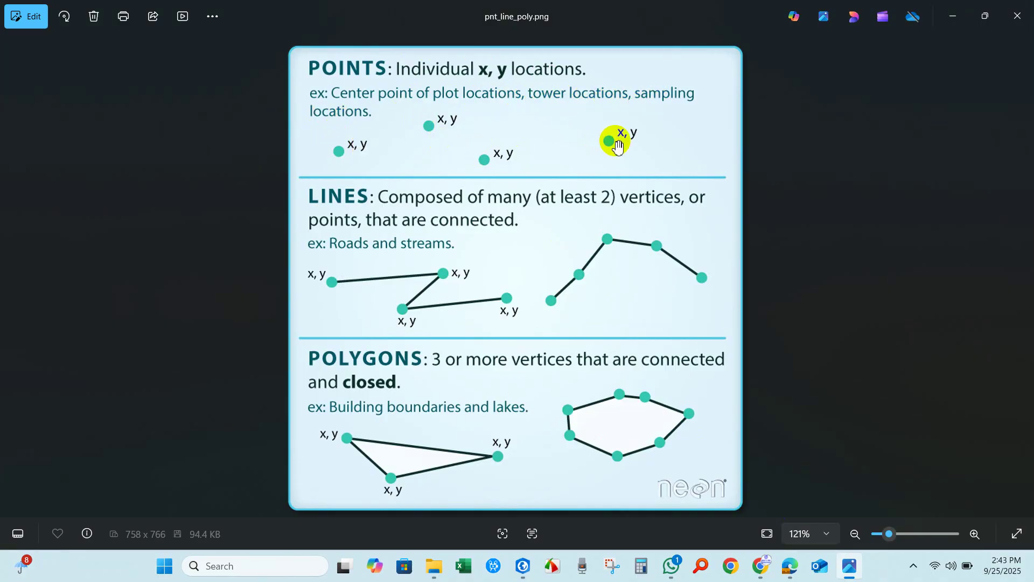
pyautogui.click(540, 541)
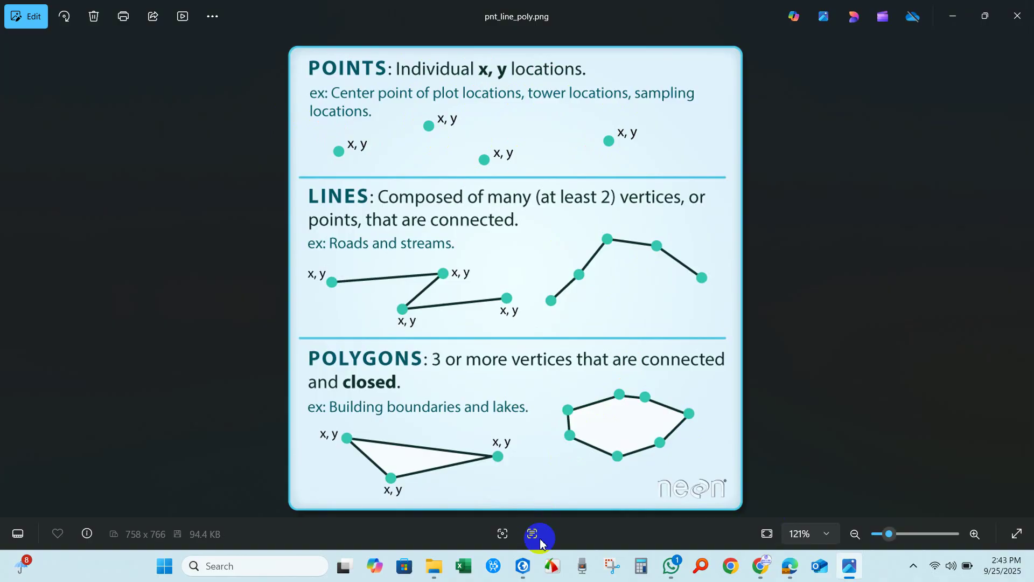
# - Switch back to ArcGIS Pro and examine cities shown as point features around Prague and the rest of Czechia in Map1
pyautogui.click(525, 571)
pyautogui.scroll(2, 402, 339)
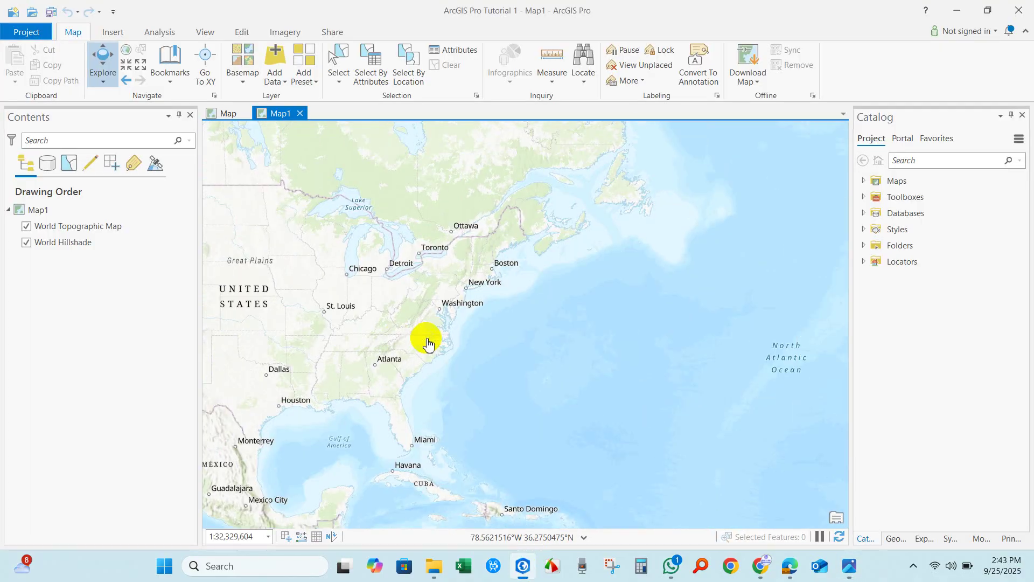
pyautogui.scroll(-4, 422, 341)
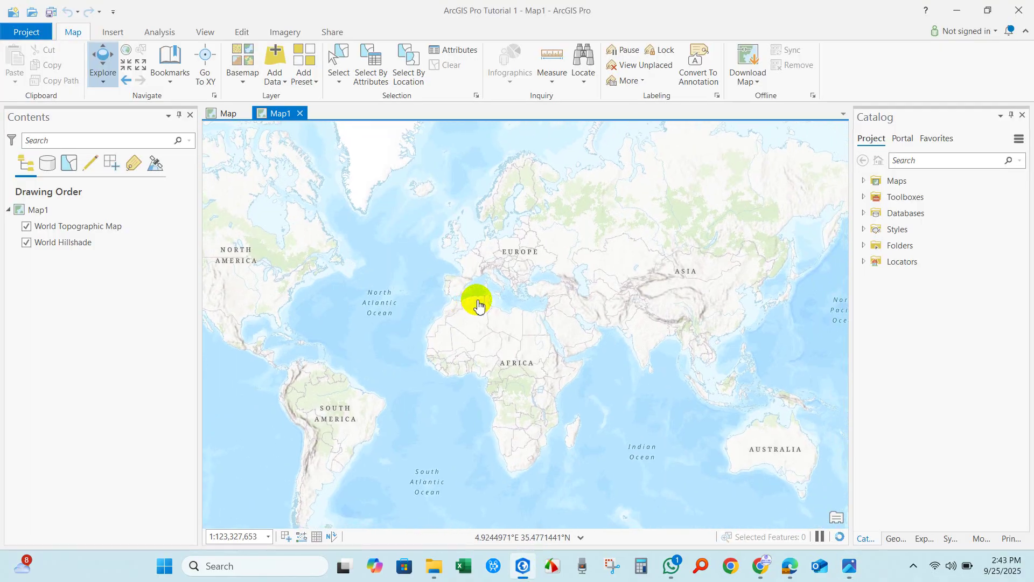
pyautogui.scroll(4, 558, 329)
pyautogui.scroll(3, 556, 329)
pyautogui.moveTo(568, 298); pyautogui.dragTo(499, 348)
pyautogui.scroll(2, 455, 273)
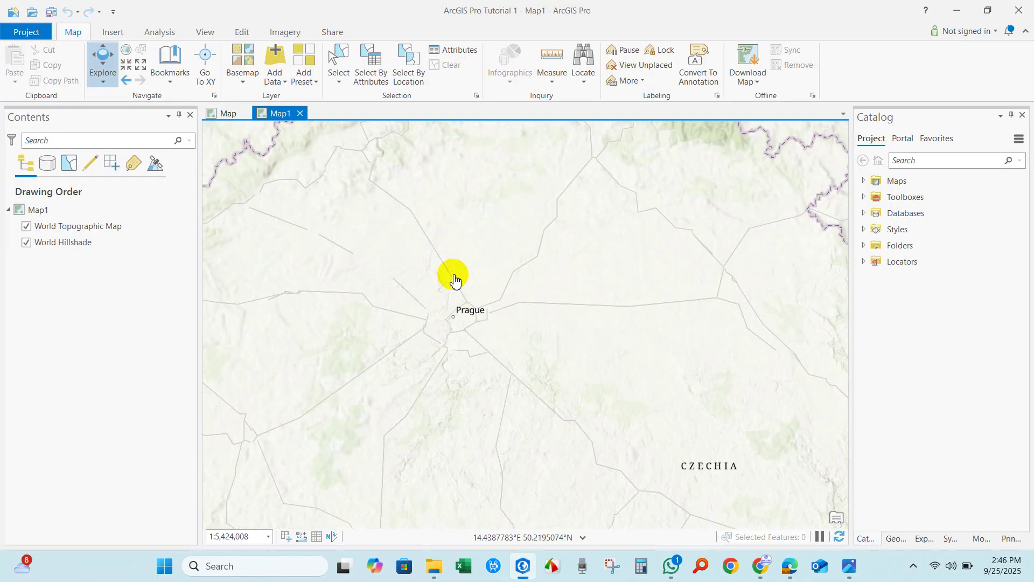
pyautogui.scroll(-1, 451, 305)
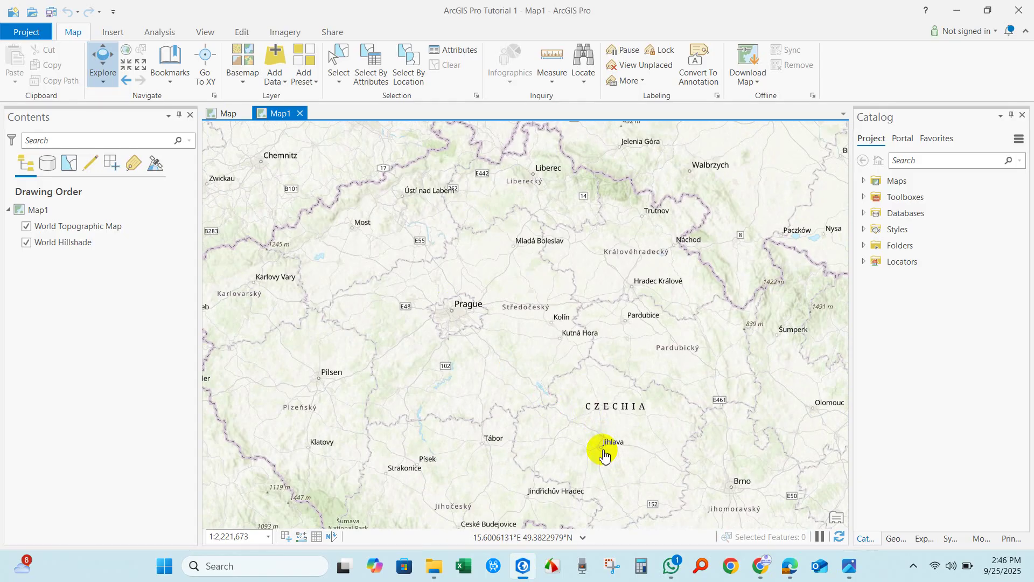
pyautogui.moveTo(583, 428); pyautogui.dragTo(517, 373)
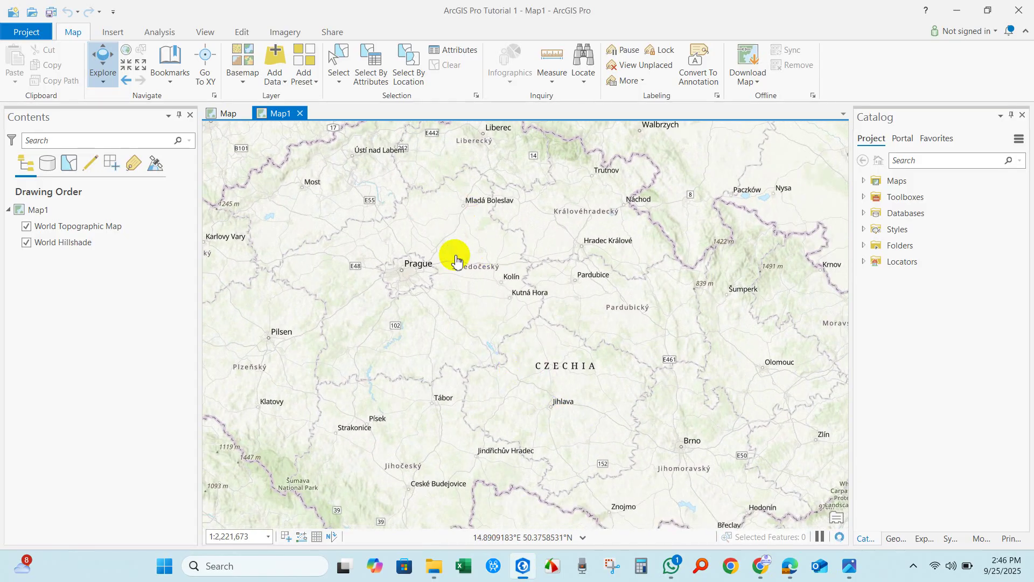
pyautogui.scroll(-1, 457, 261)
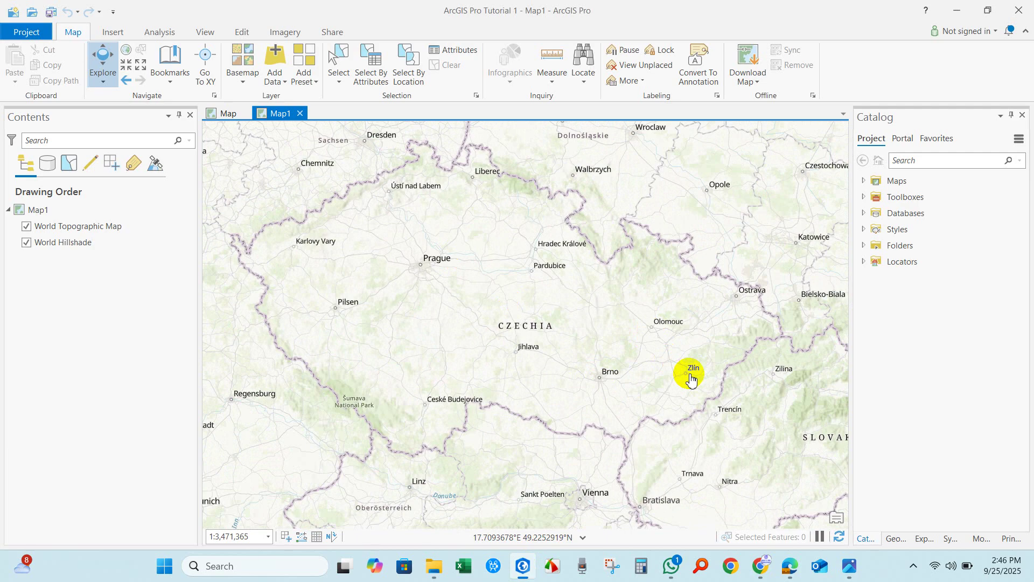
# - Compare the line feature diagram in pnt_line_poly.png with the rivers and roads of southern Czechia in the ArcGIS Pro map
pyautogui.click(848, 566)
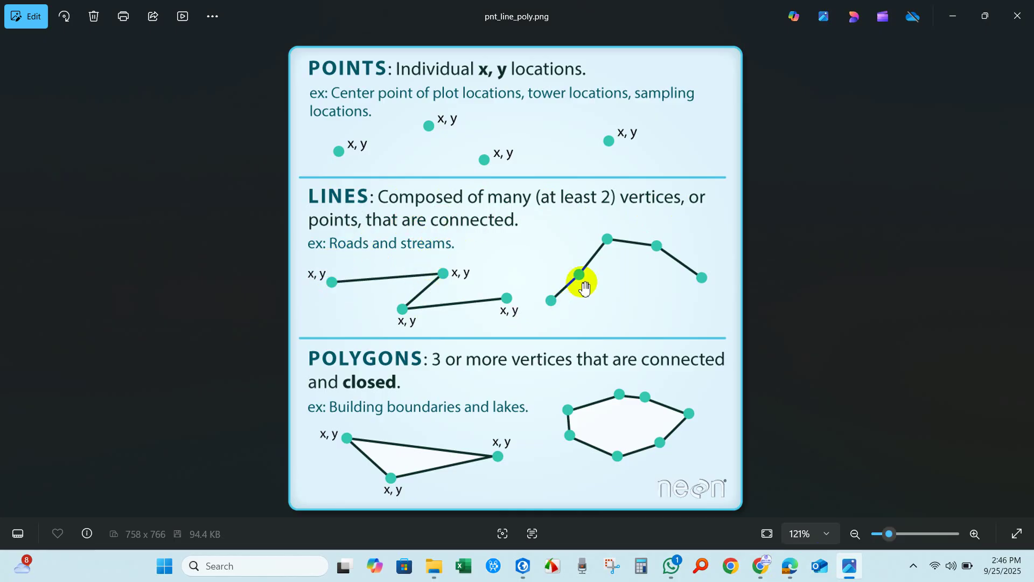
pyautogui.click(534, 555)
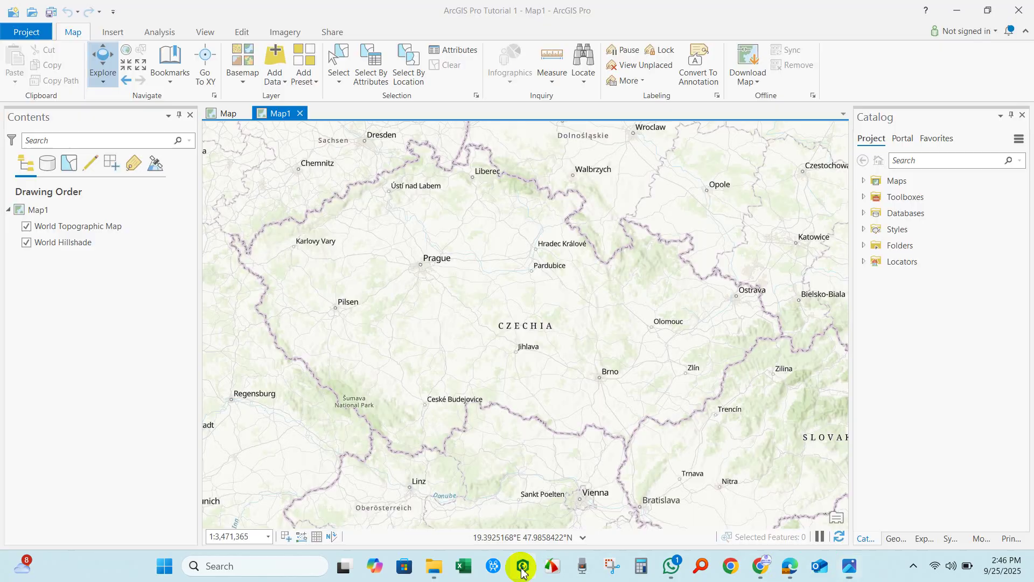
pyautogui.scroll(5, 450, 379)
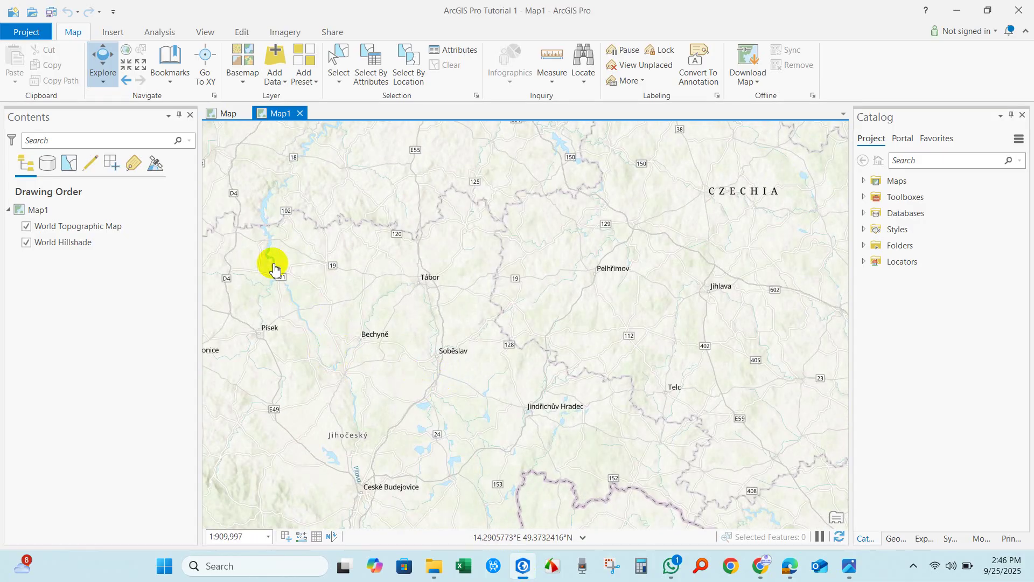
pyautogui.moveTo(280, 209); pyautogui.dragTo(364, 284)
pyautogui.scroll(5, 350, 340)
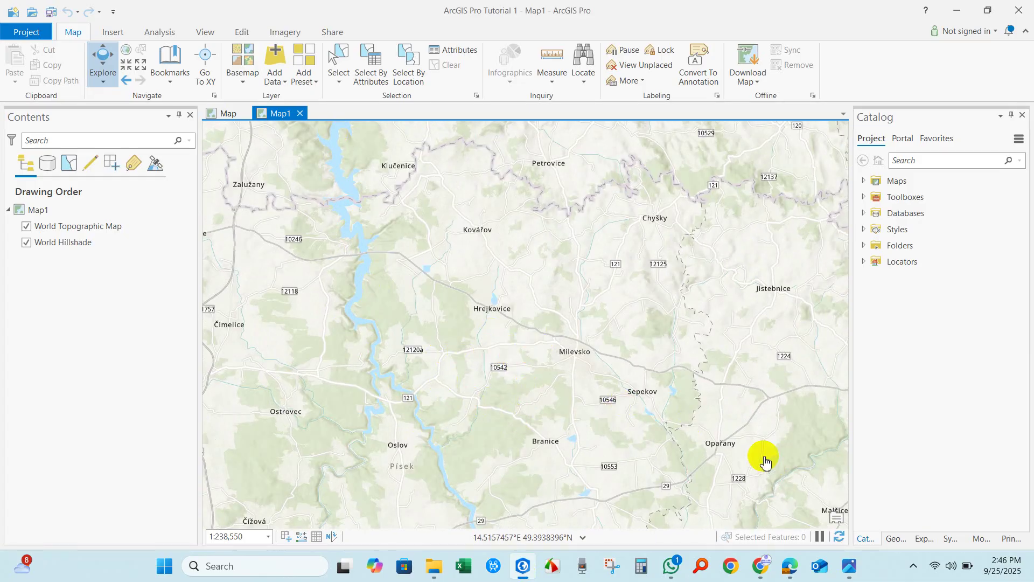
pyautogui.scroll(-3, 549, 345)
pyautogui.scroll(-4, 543, 342)
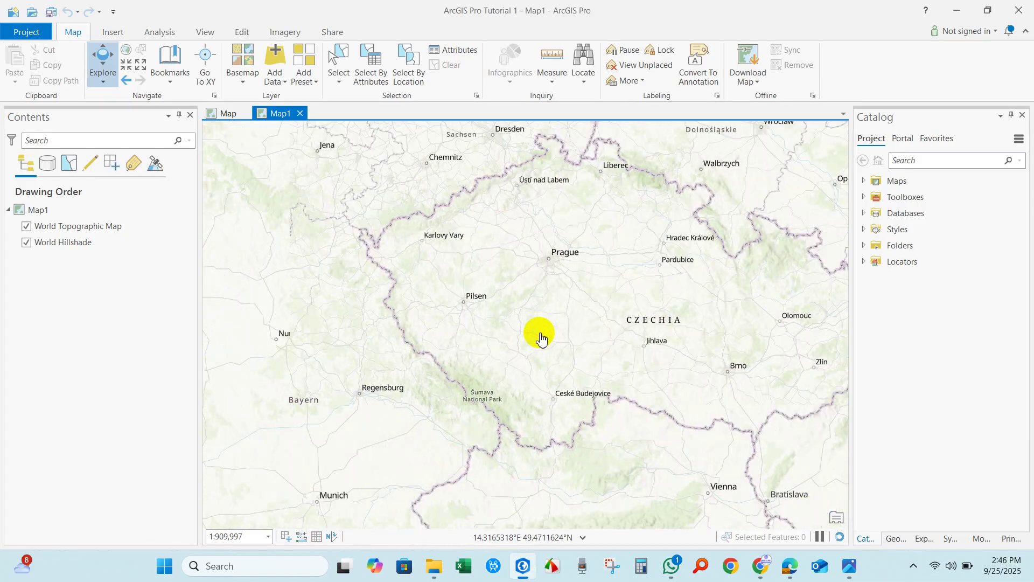
pyautogui.scroll(-1, 604, 326)
pyautogui.moveTo(611, 323); pyautogui.dragTo(485, 323)
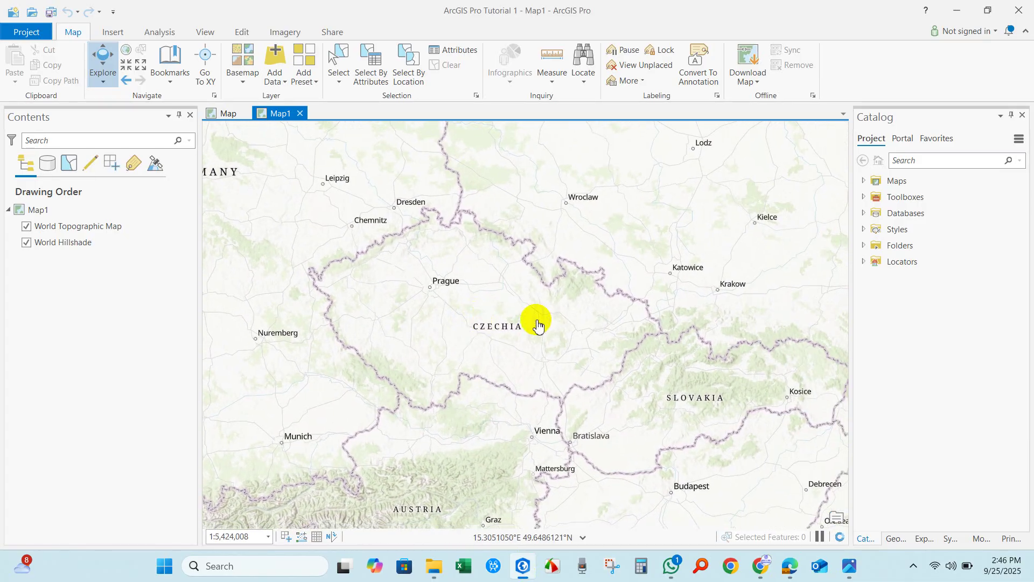
# - Compare the polygon diagram in pnt_line_poly.png with the country outline of Czechia in the ArcGIS Pro map
pyautogui.click(849, 565)
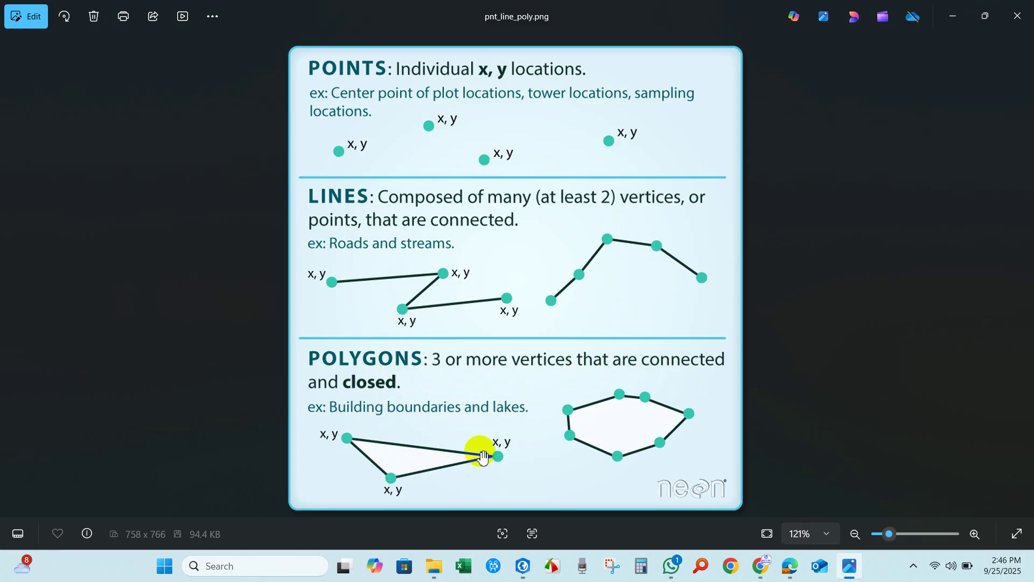
pyautogui.click(830, 520)
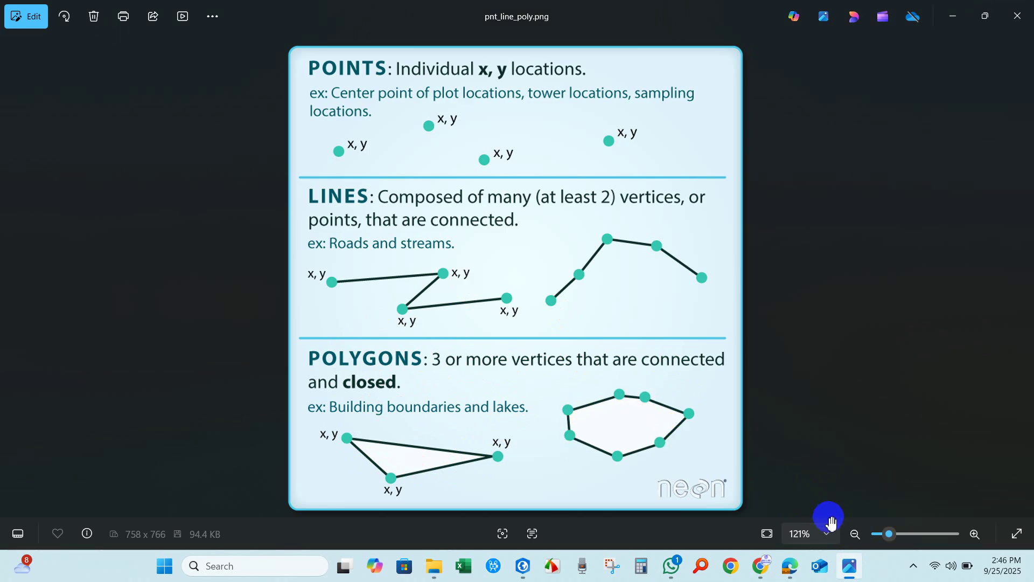
pyautogui.click(523, 563)
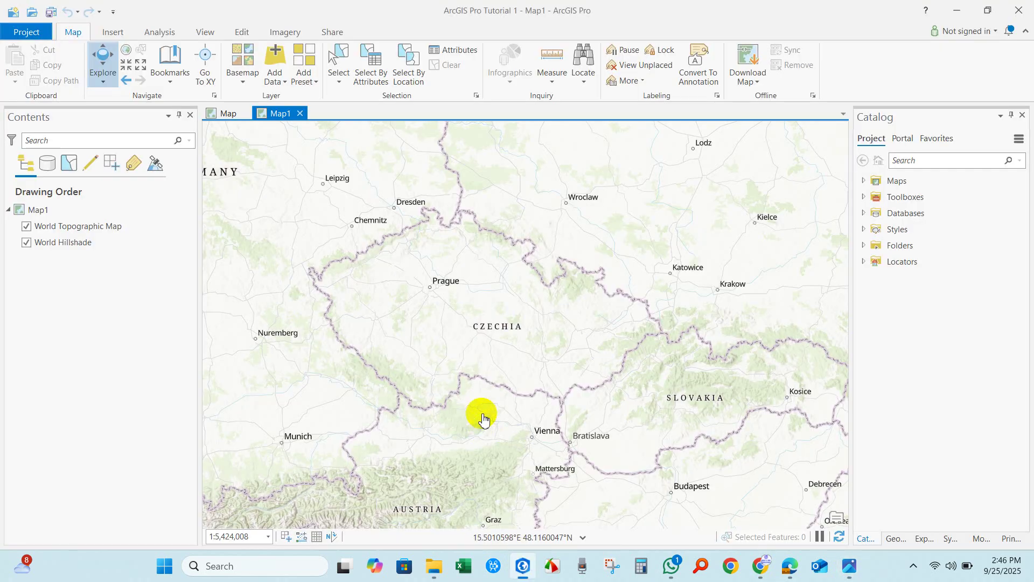
pyautogui.moveTo(477, 415); pyautogui.dragTo(434, 341)
pyautogui.scroll(3, 437, 347)
pyautogui.scroll(-4, 437, 347)
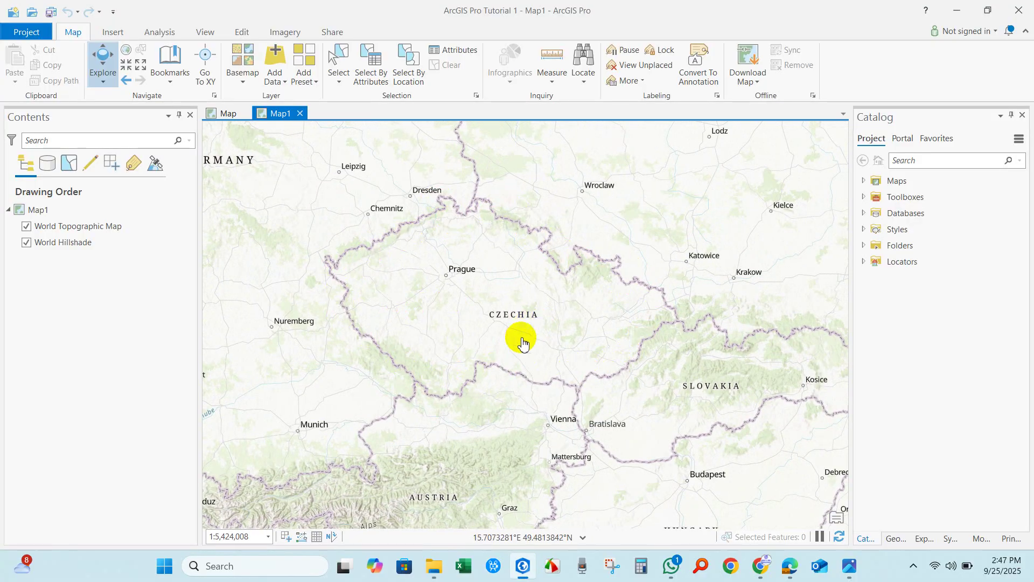
# - Examine the reservoir and small lake near Hulice as examples of polygon features on the map
pyautogui.scroll(10, 519, 339)
pyautogui.moveTo(493, 215); pyautogui.dragTo(482, 365)
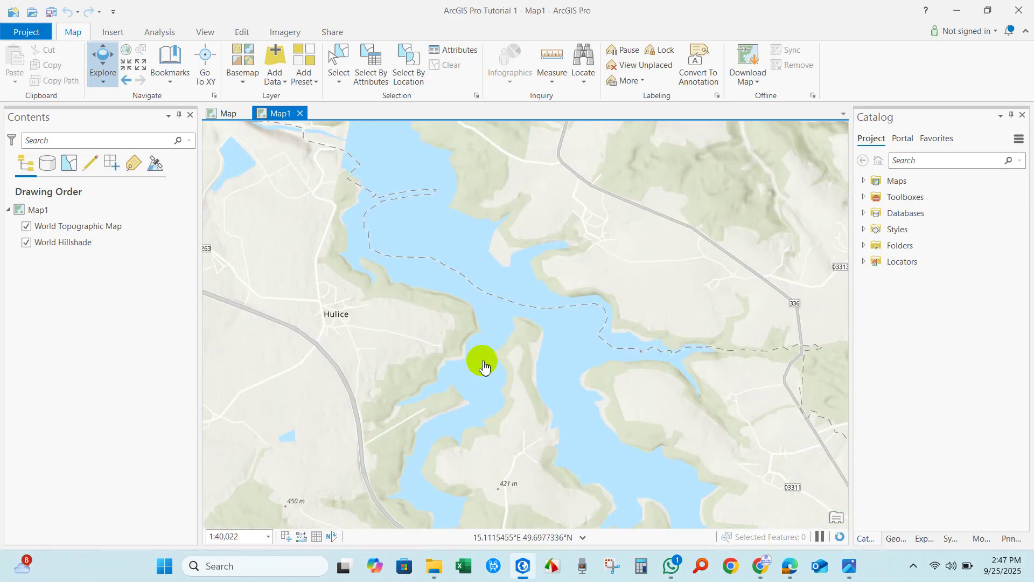
pyautogui.moveTo(459, 284); pyautogui.dragTo(517, 408)
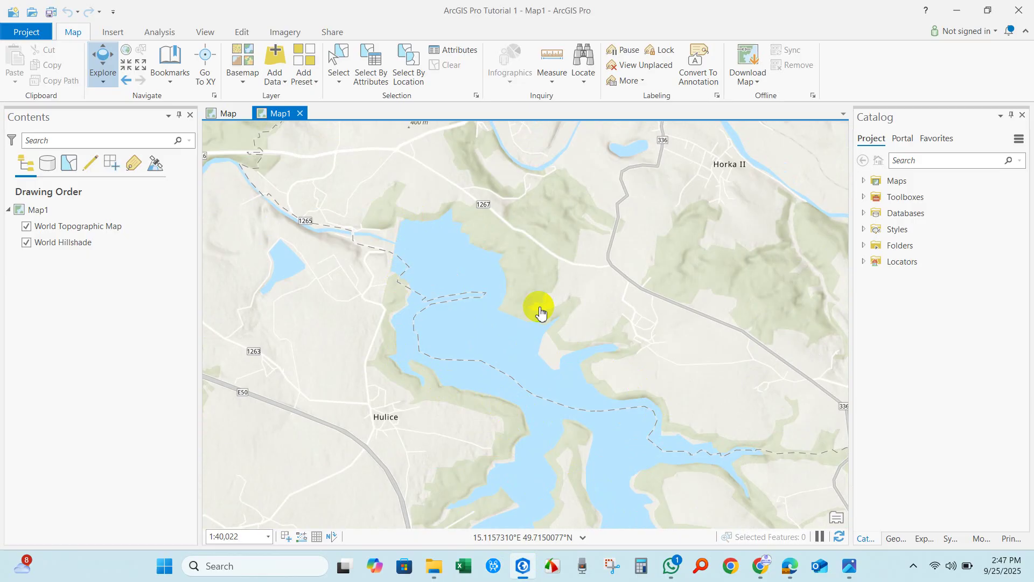
pyautogui.scroll(4, 299, 286)
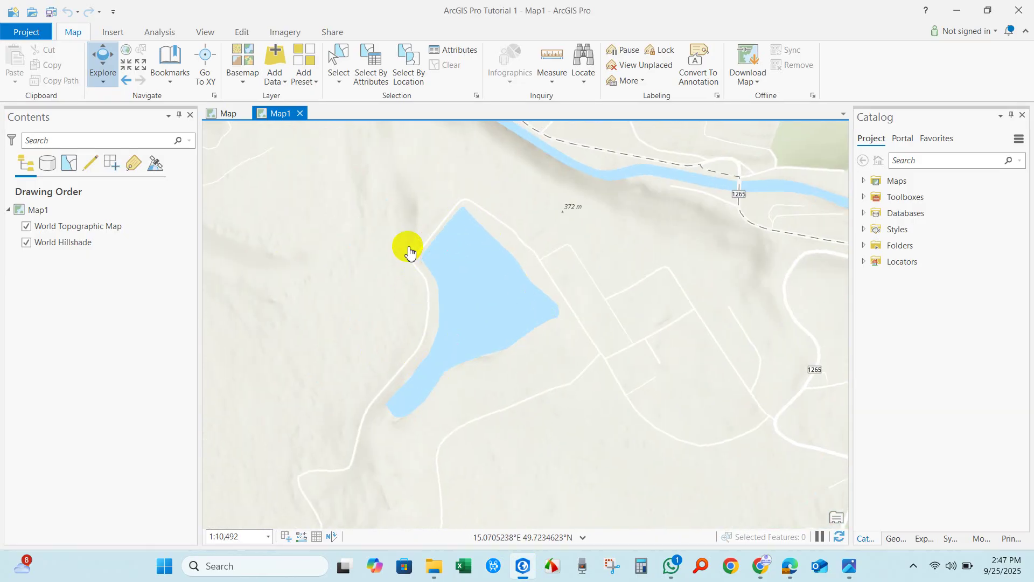
pyautogui.scroll(-5, 478, 319)
pyautogui.scroll(-3, 477, 318)
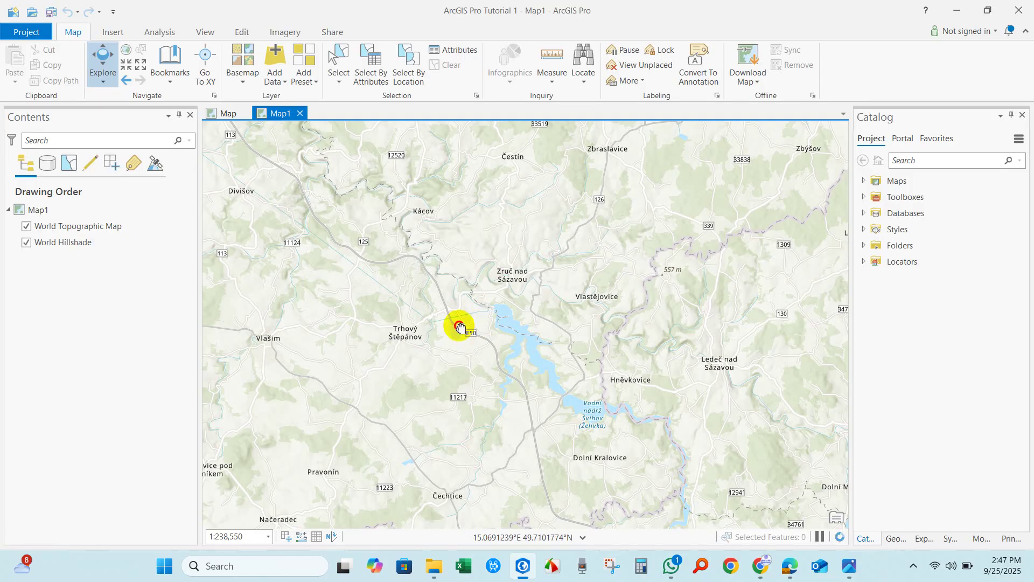
pyautogui.scroll(-8, 460, 327)
# - Show the Catalog pane and expand the ArcGIS Pro Tutorial 1 folder to reveal the project geodatabase
pyautogui.click(204, 34)
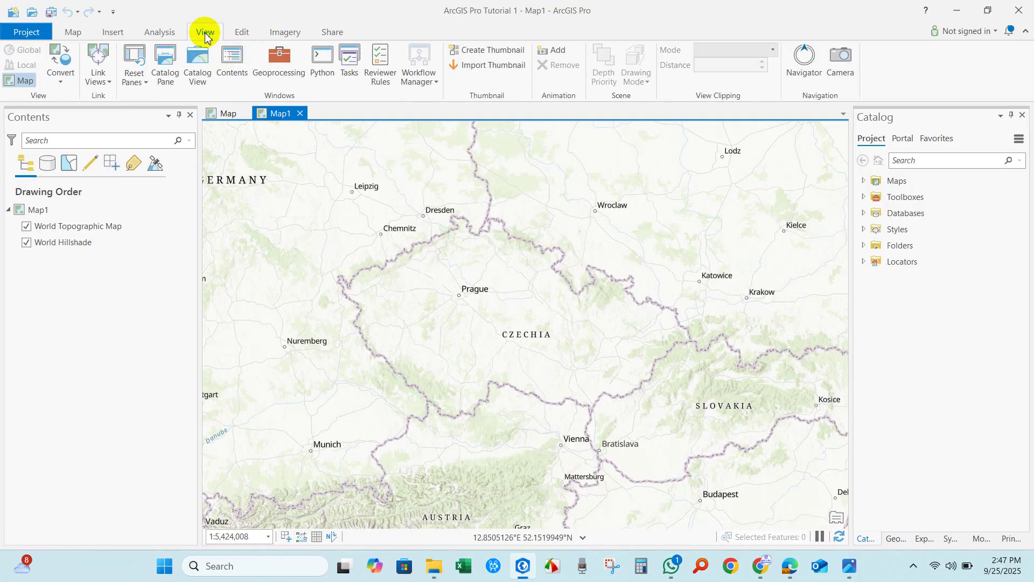
pyautogui.click(168, 66)
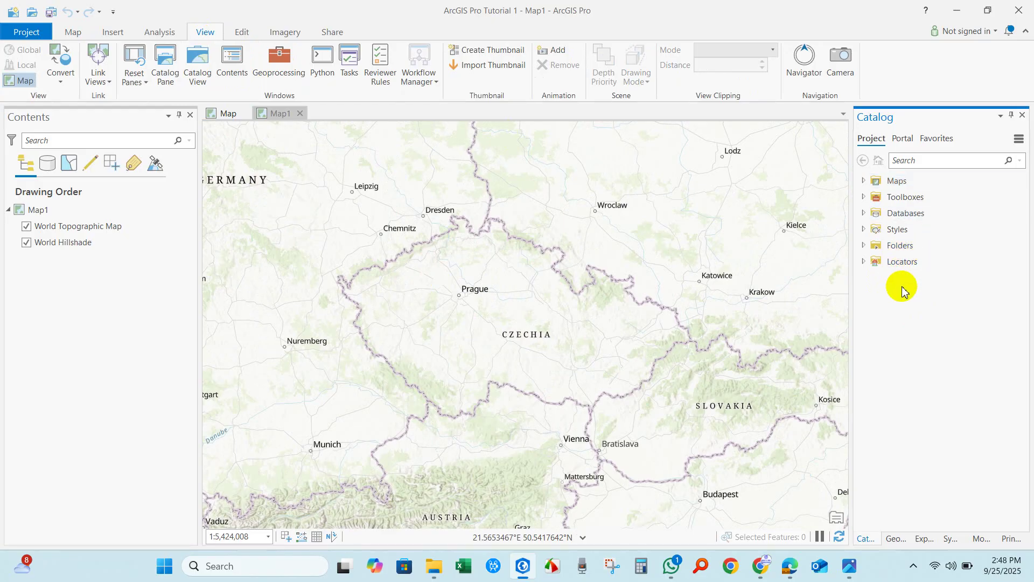
pyautogui.click(863, 245)
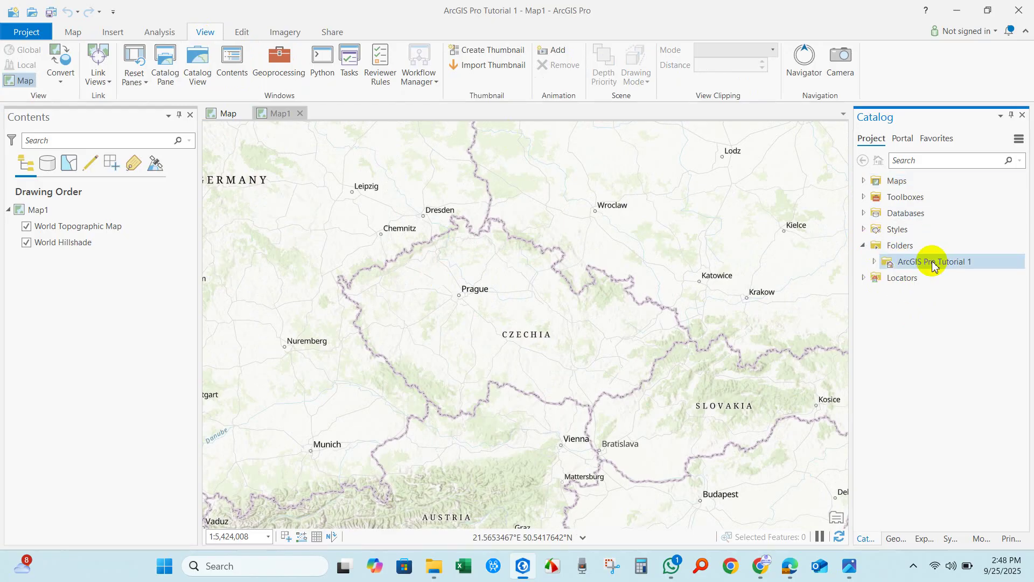
pyautogui.click(874, 261)
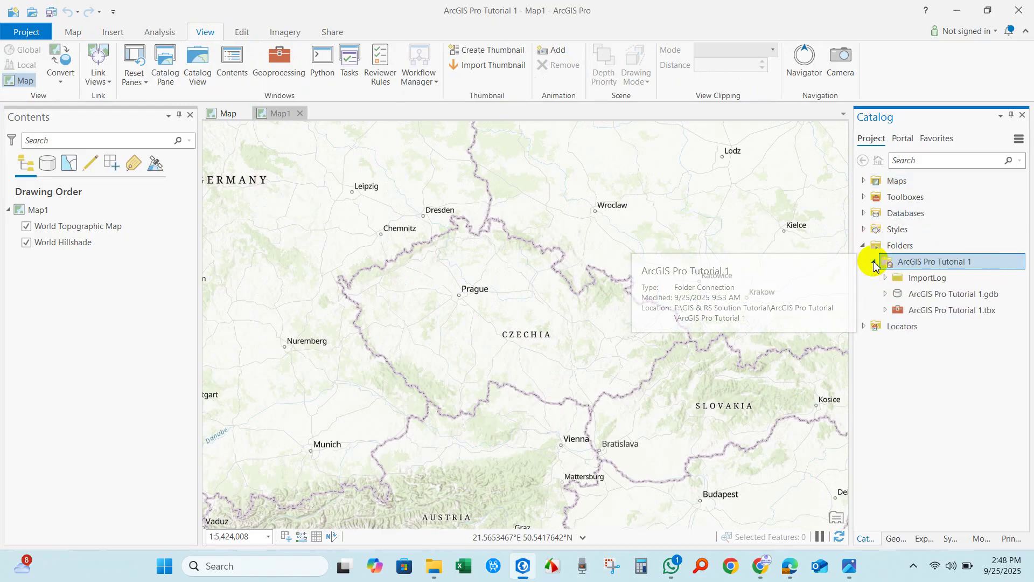
# - Create a Polygon feature class named Building in ArcGIS Pro Tutorial 1.gdb, and expand the geodatabase to show it
pyautogui.rightClick(948, 295)
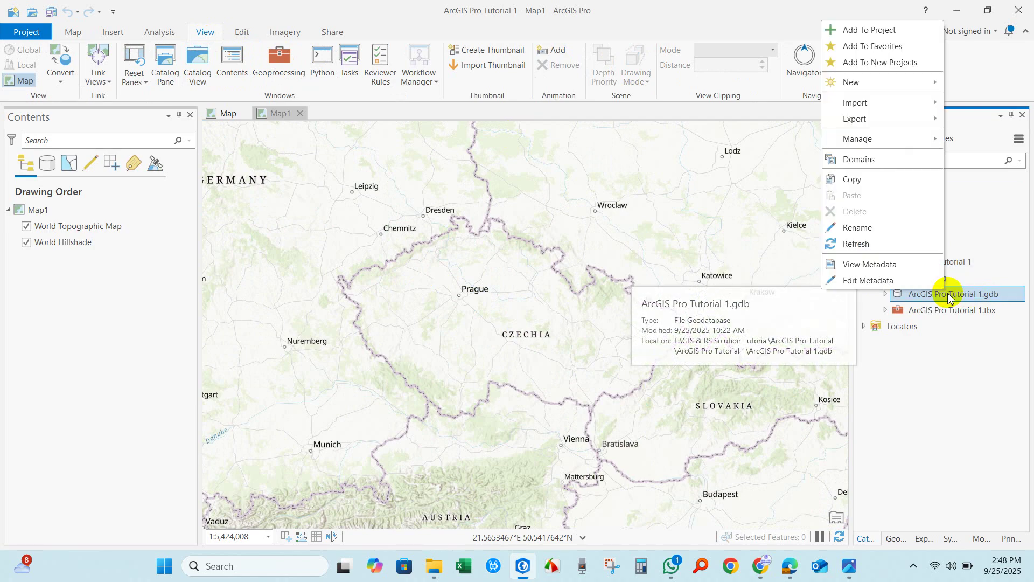
pyautogui.moveTo(868, 83)
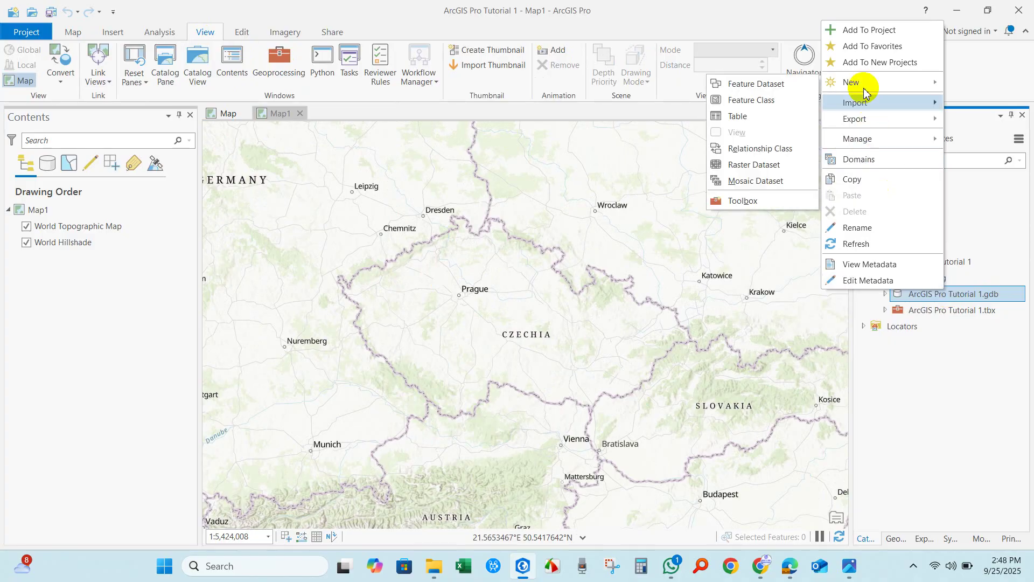
pyautogui.click(762, 100)
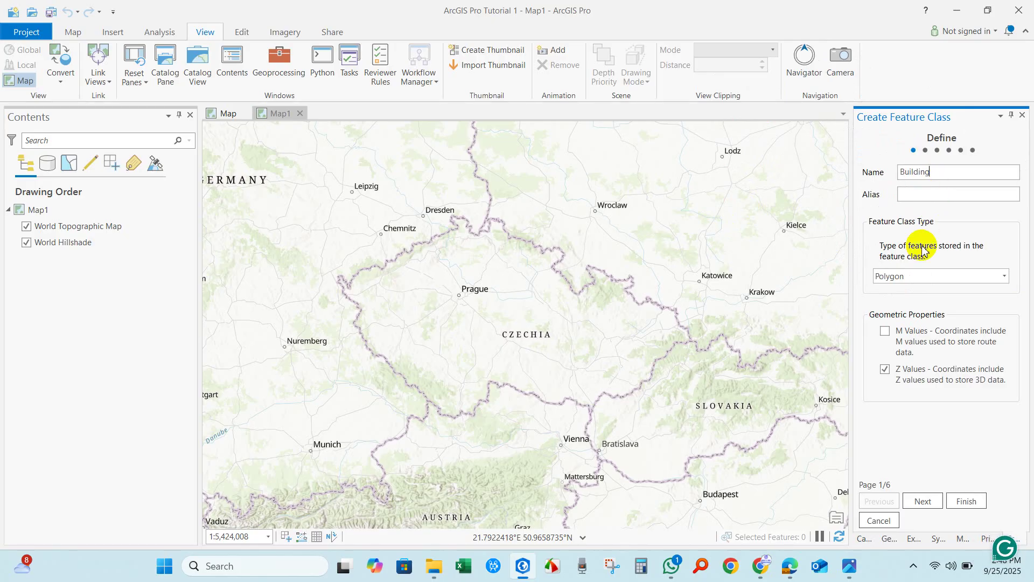
pyautogui.click(918, 279)
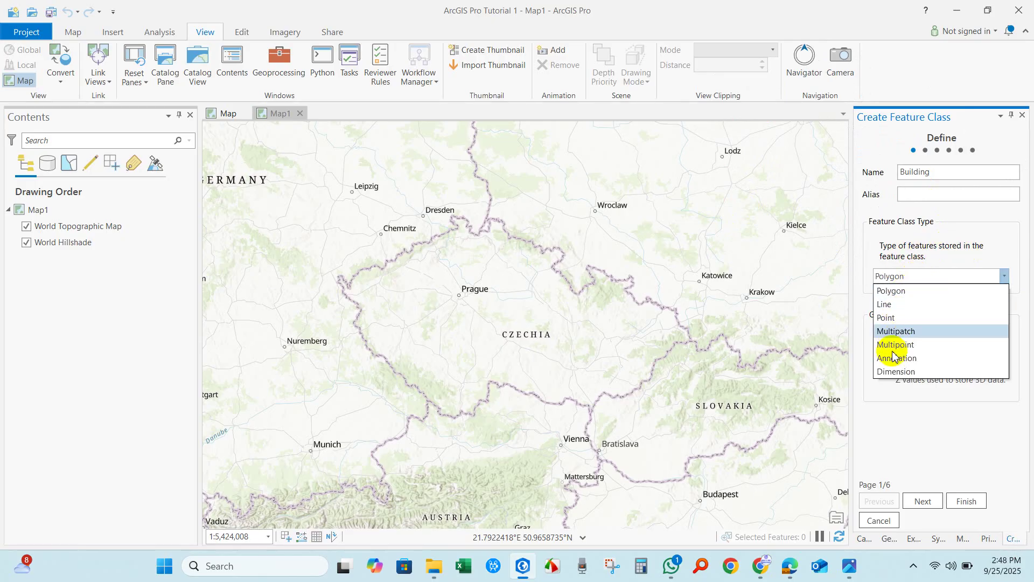
pyautogui.click(908, 291)
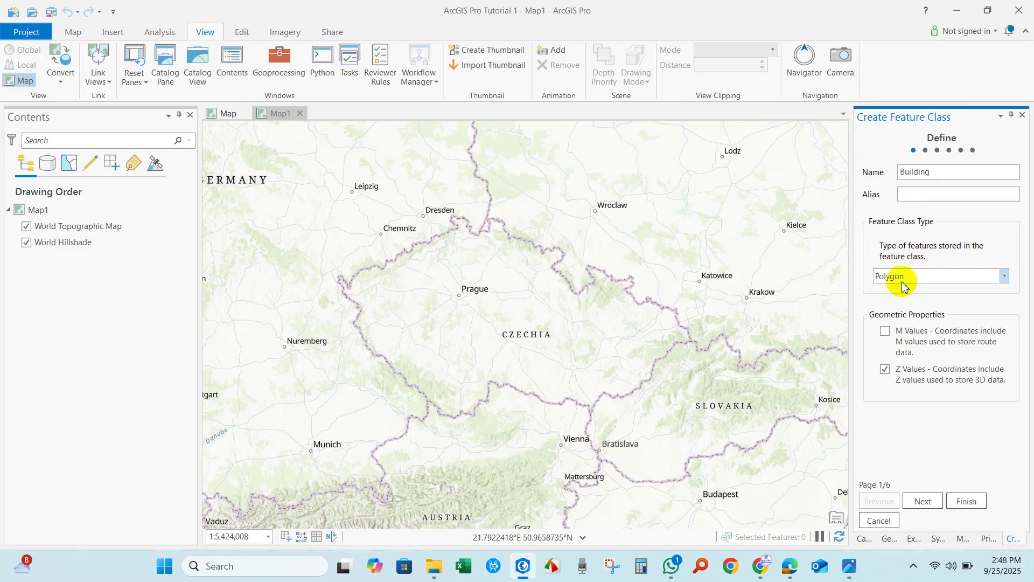
pyautogui.click(964, 503)
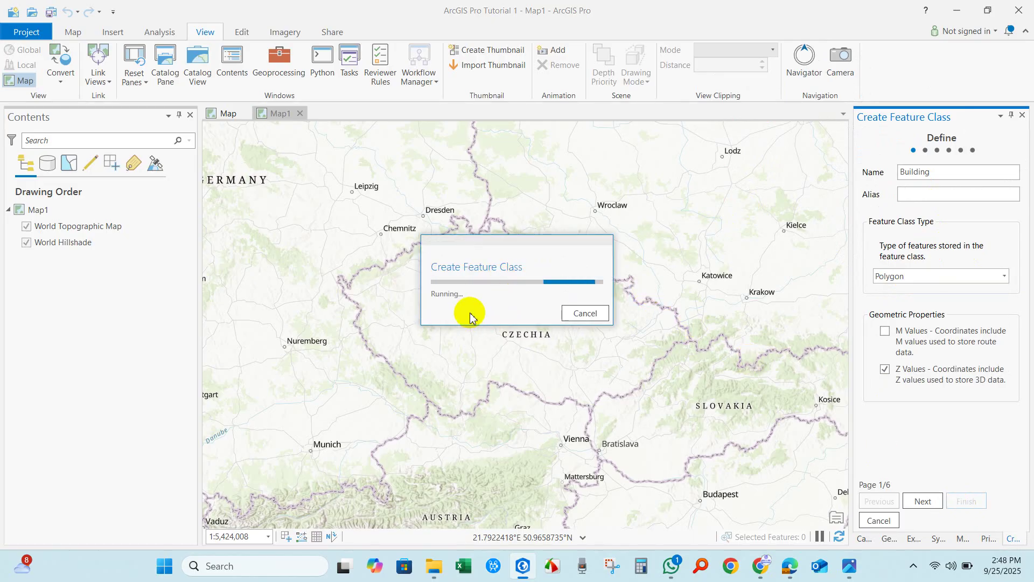
pyautogui.click(885, 293)
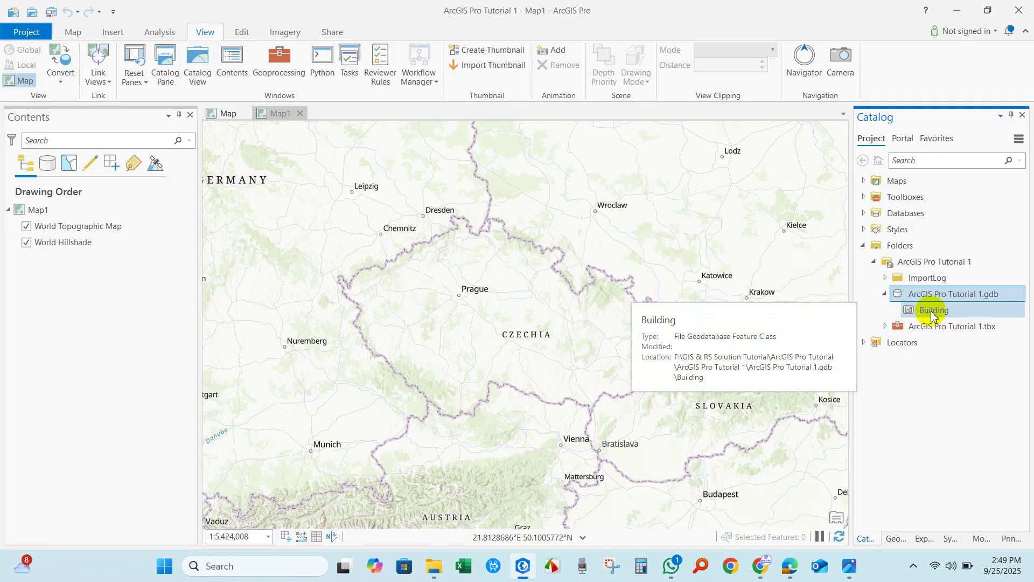
# - Add the Building feature class from ArcGIS Pro Tutorial 1.gdb to the current map
pyautogui.click(241, 34)
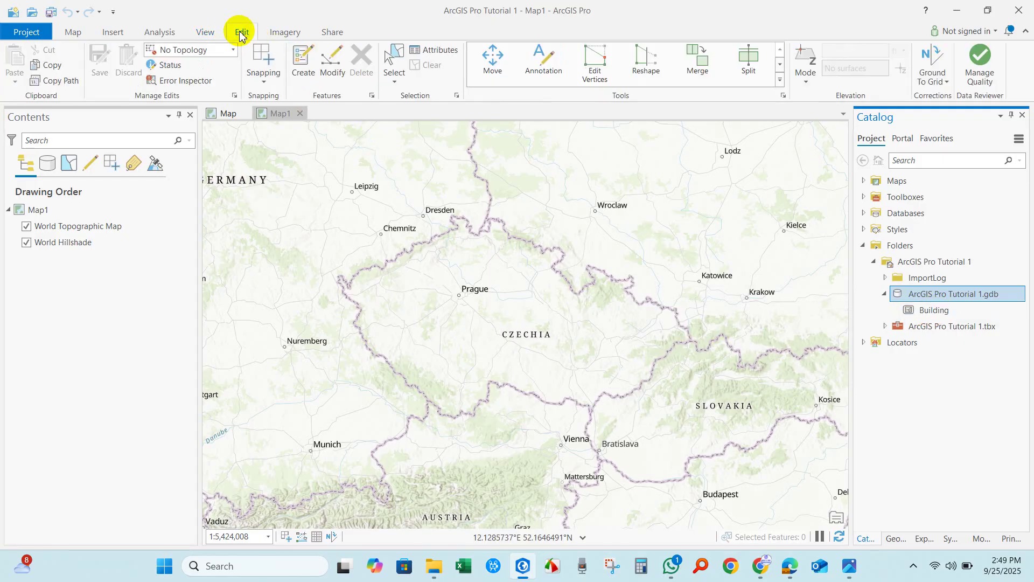
pyautogui.click(302, 63)
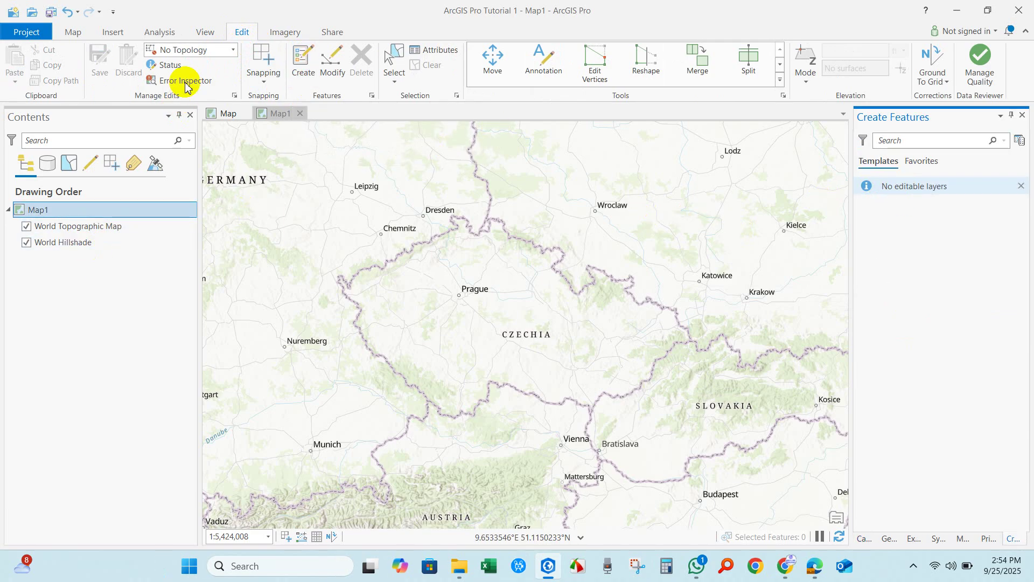
pyautogui.click(205, 33)
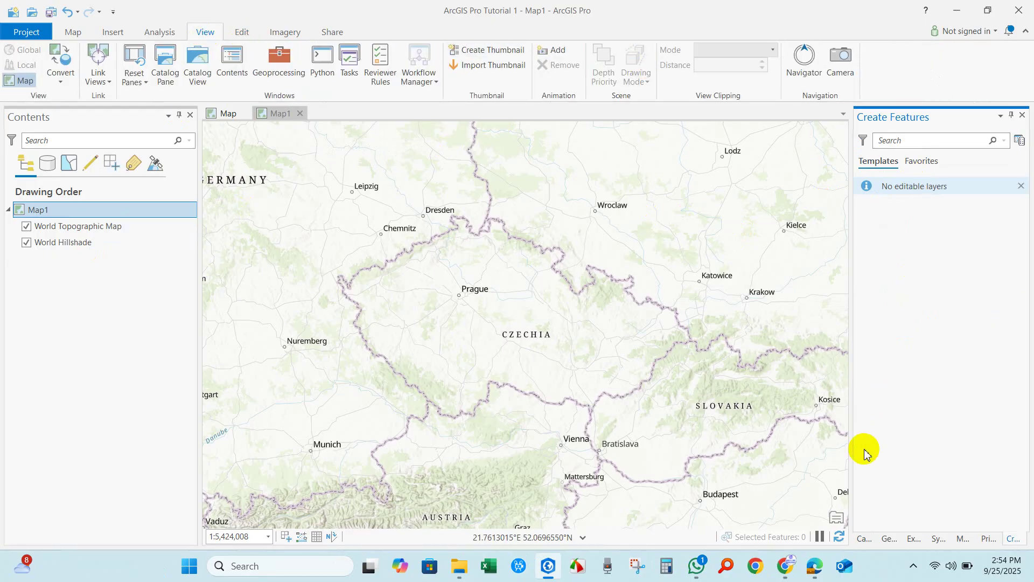
pyautogui.click(864, 538)
pyautogui.click(928, 311)
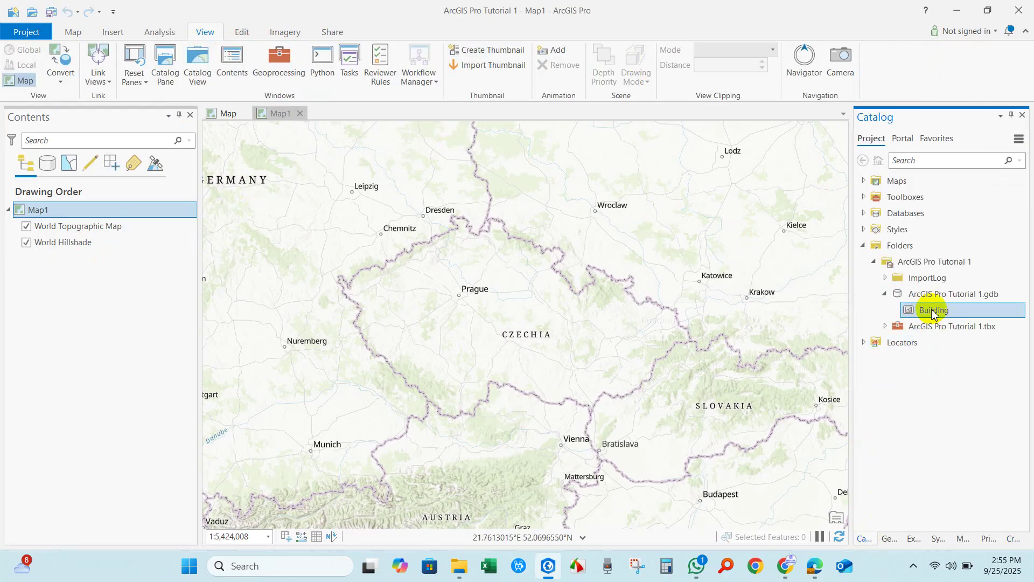
pyautogui.rightClick(934, 312)
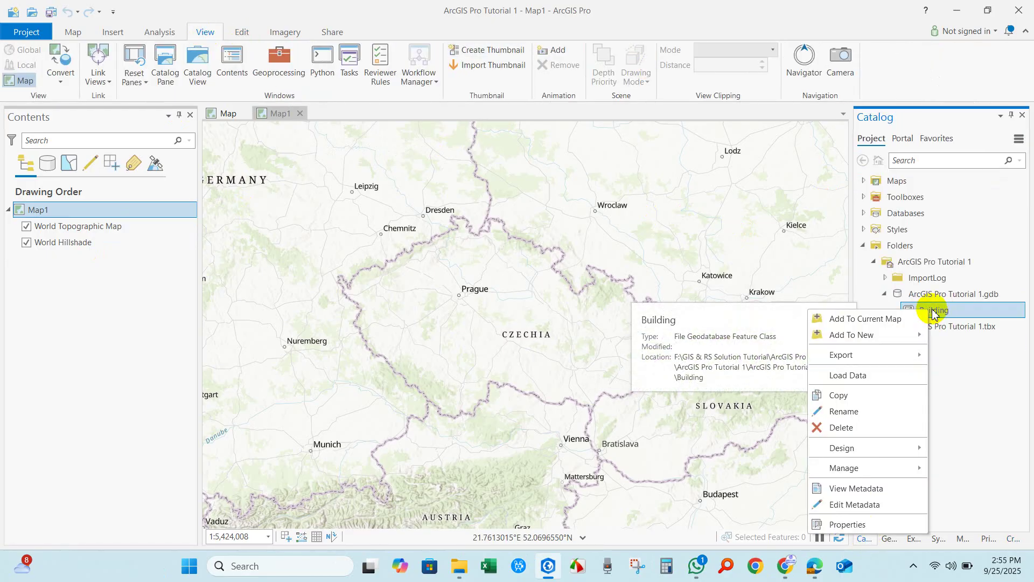
pyautogui.click(873, 320)
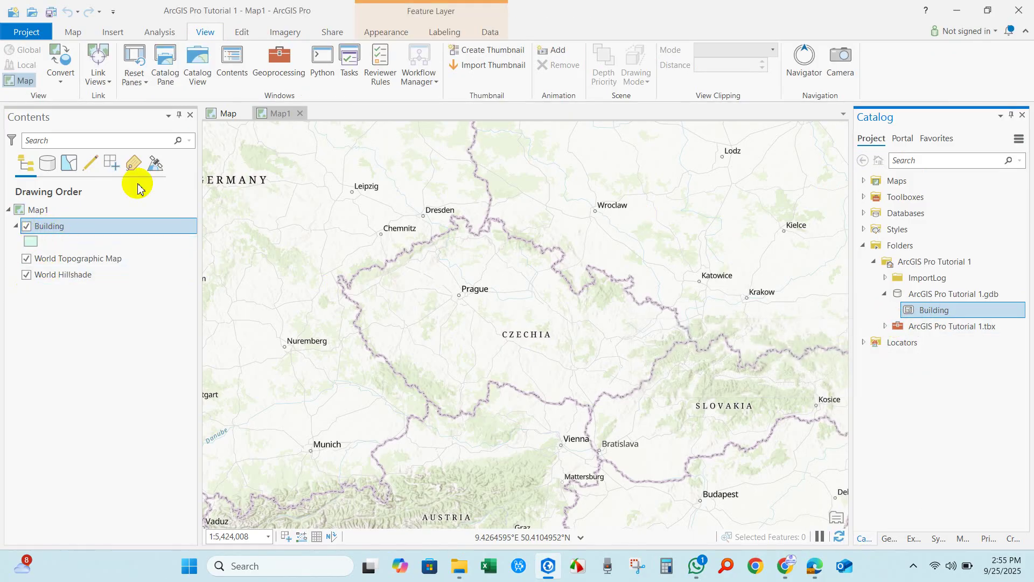
# - Start creating features with the Building polygon template
pyautogui.click(244, 33)
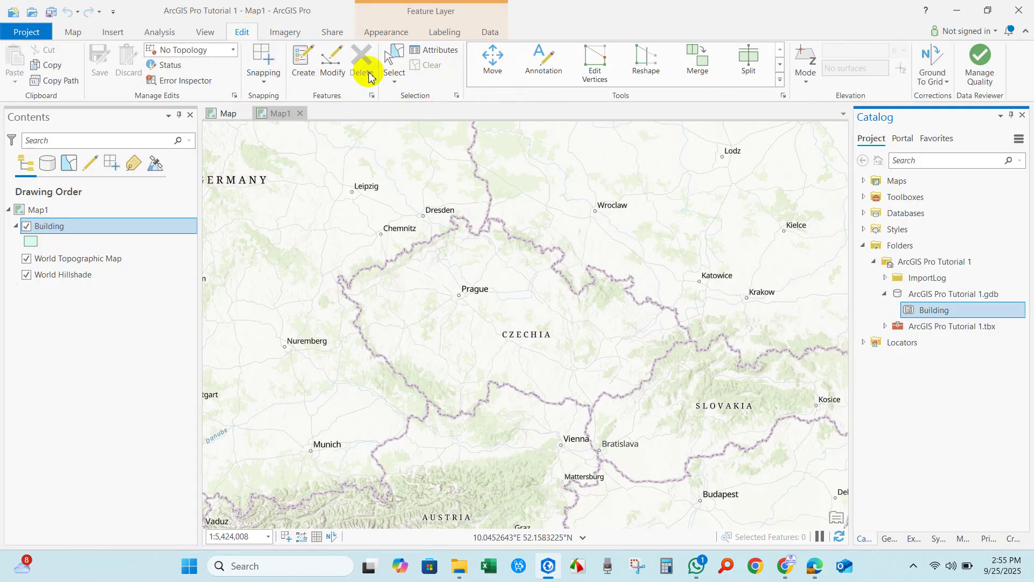
pyautogui.click(302, 68)
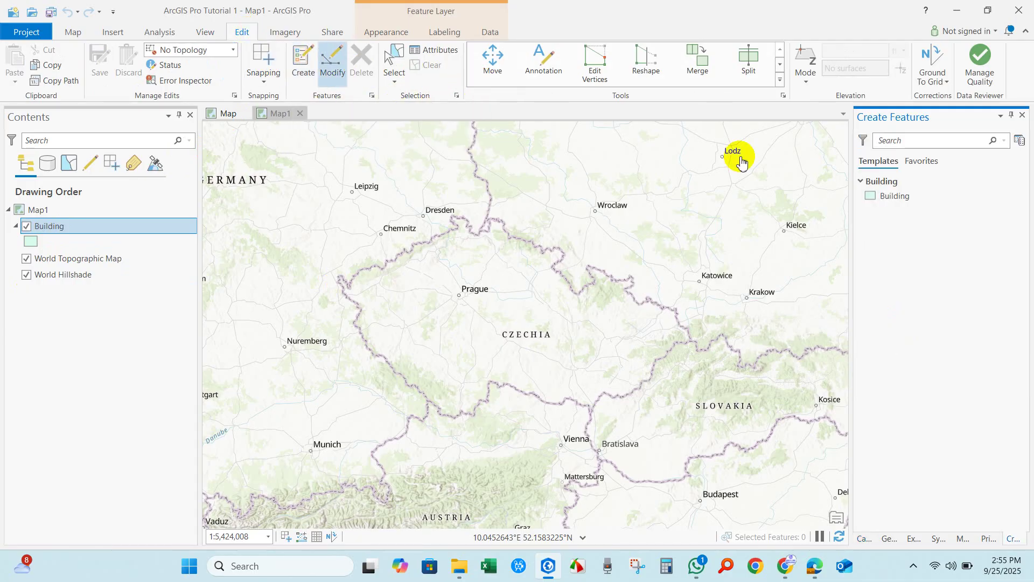
pyautogui.click(874, 197)
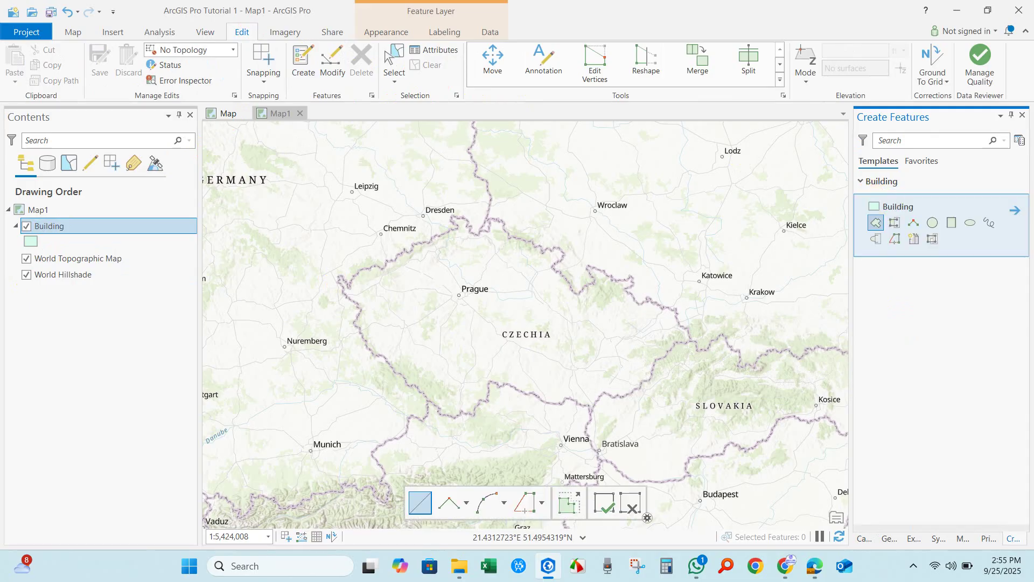
# - Change the Building layer's symbol to the red Health/Medical polygon symbol from Scheme 3 of the ArcGIS 2D style
pyautogui.click(29, 243)
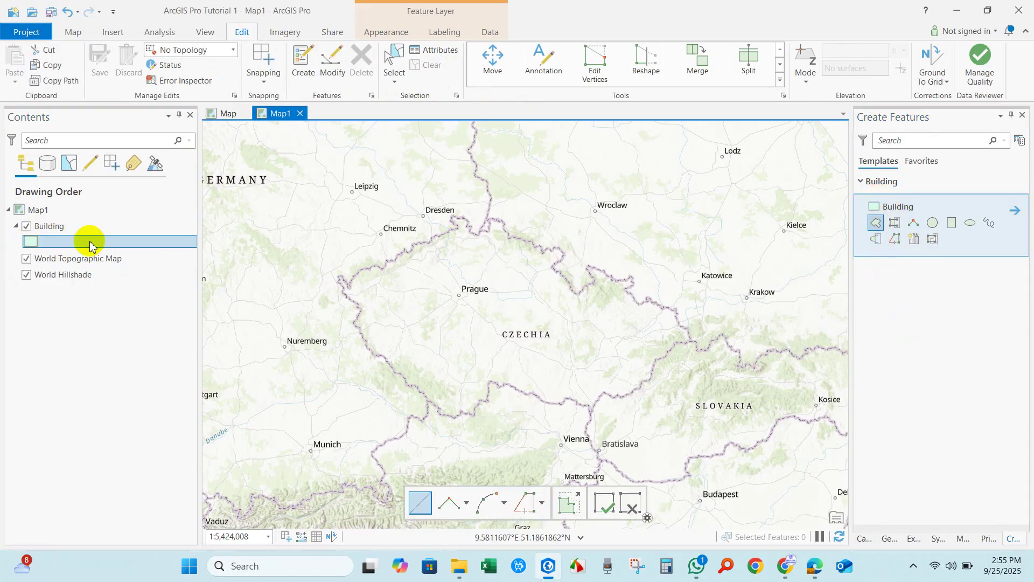
pyautogui.click(32, 242)
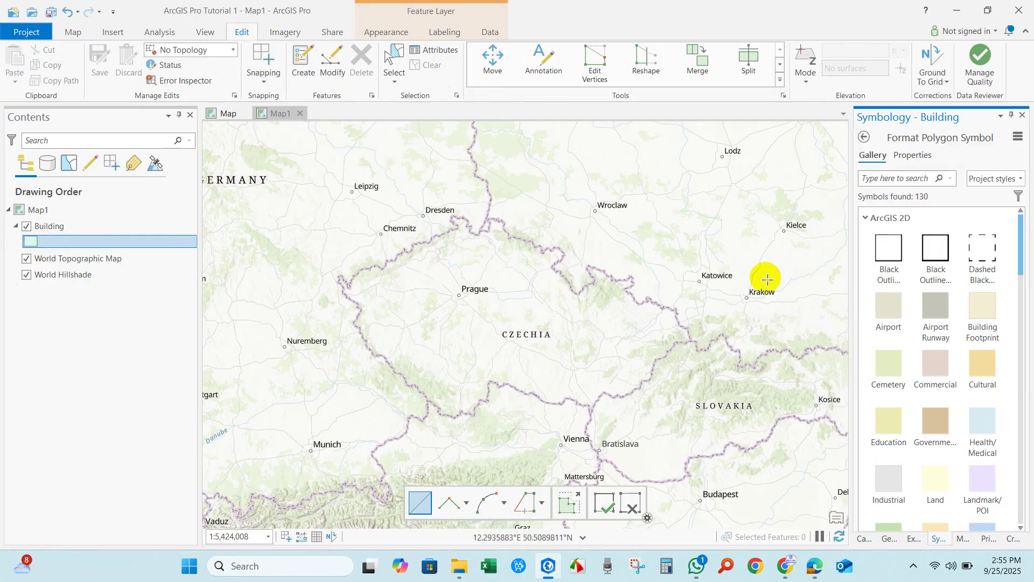
pyautogui.click(908, 322)
pyautogui.click(935, 421)
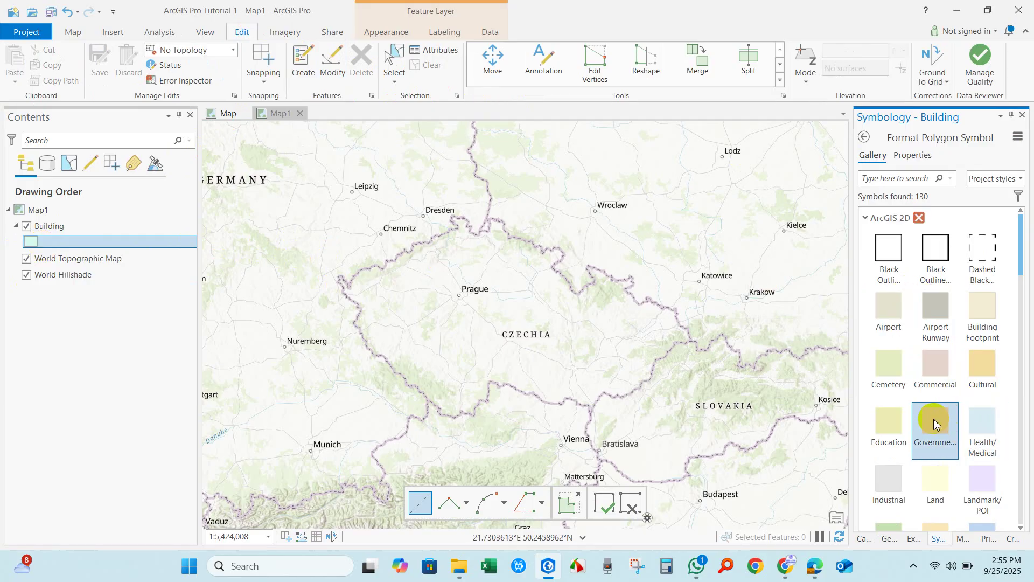
pyautogui.scroll(-5, 914, 424)
pyautogui.click(978, 420)
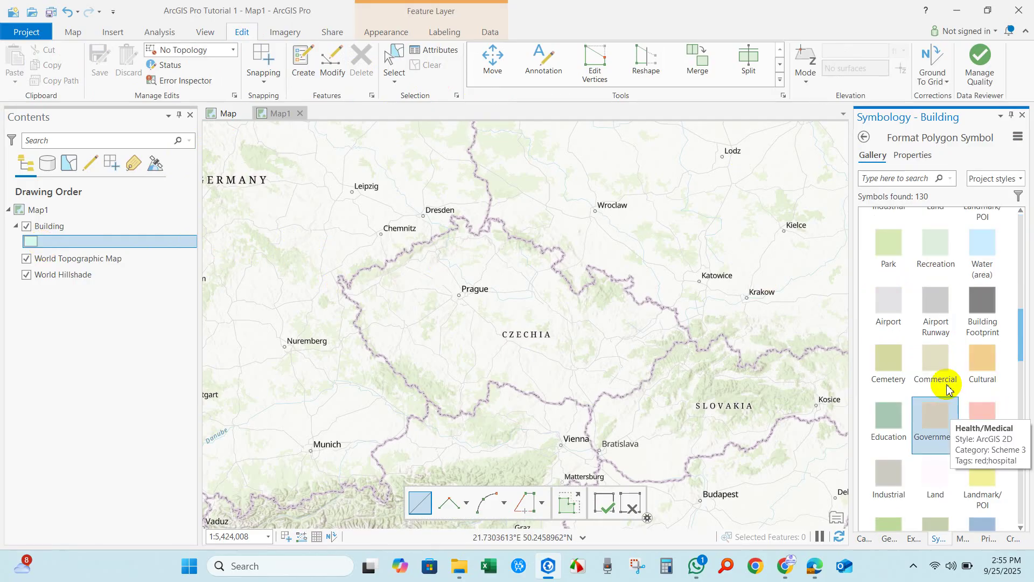
pyautogui.click(990, 424)
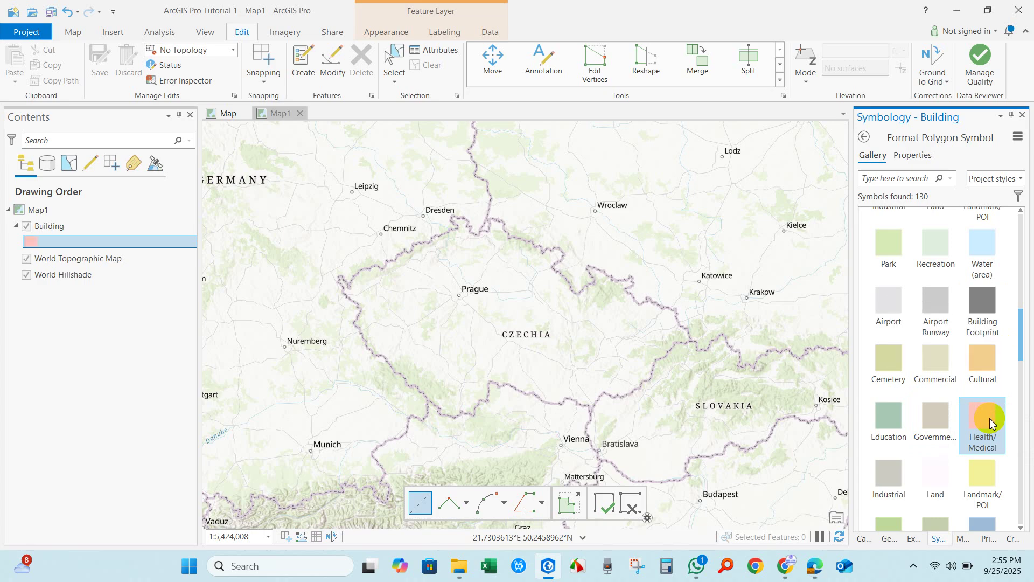
pyautogui.scroll(4, 944, 324)
pyautogui.click(947, 326)
pyautogui.click(864, 538)
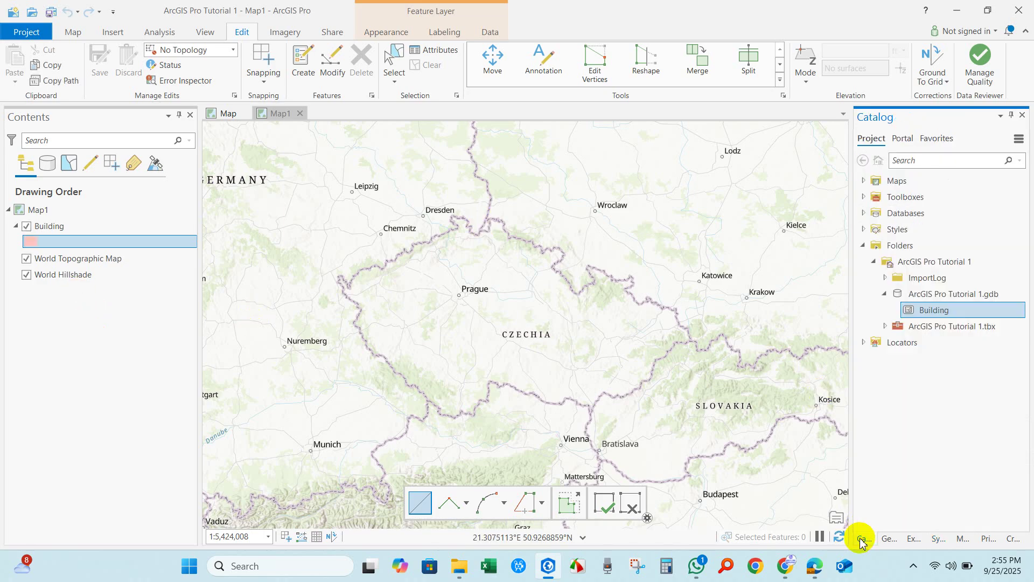
# - Bring back the feature creation templates and change the map's basemap to Imagery
pyautogui.click(302, 64)
pyautogui.scroll(5, 453, 295)
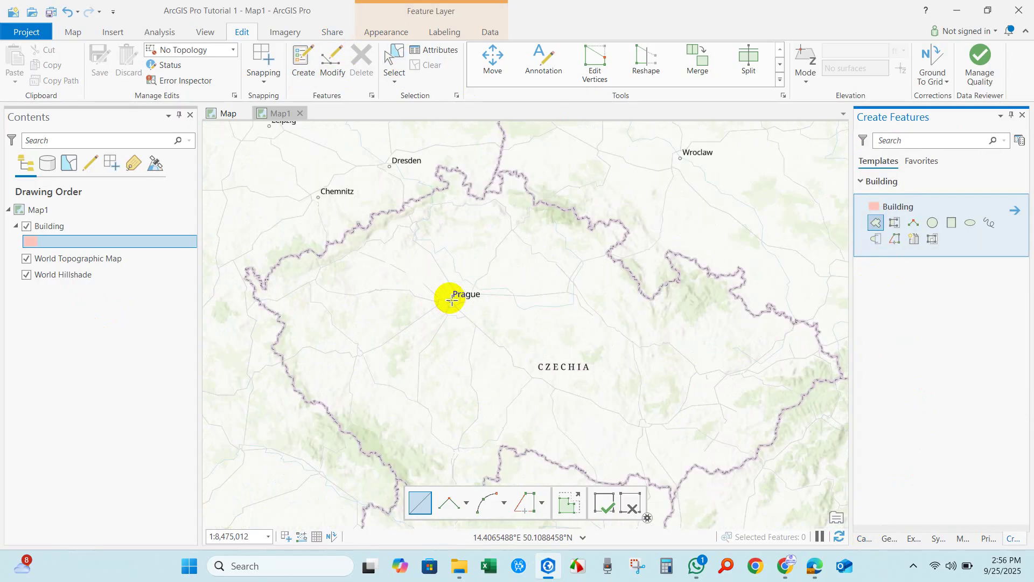
pyautogui.click(73, 33)
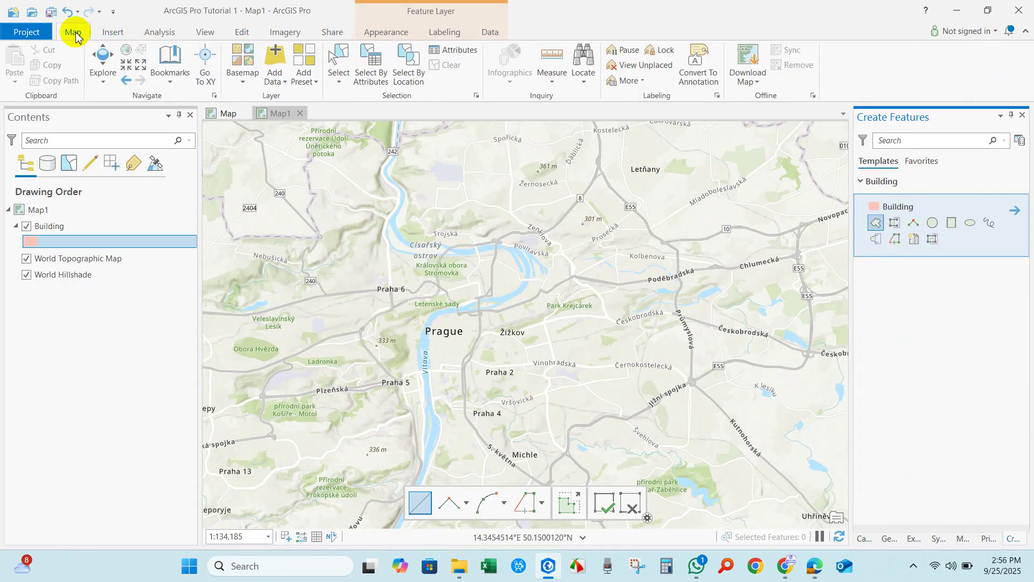
pyautogui.click(241, 85)
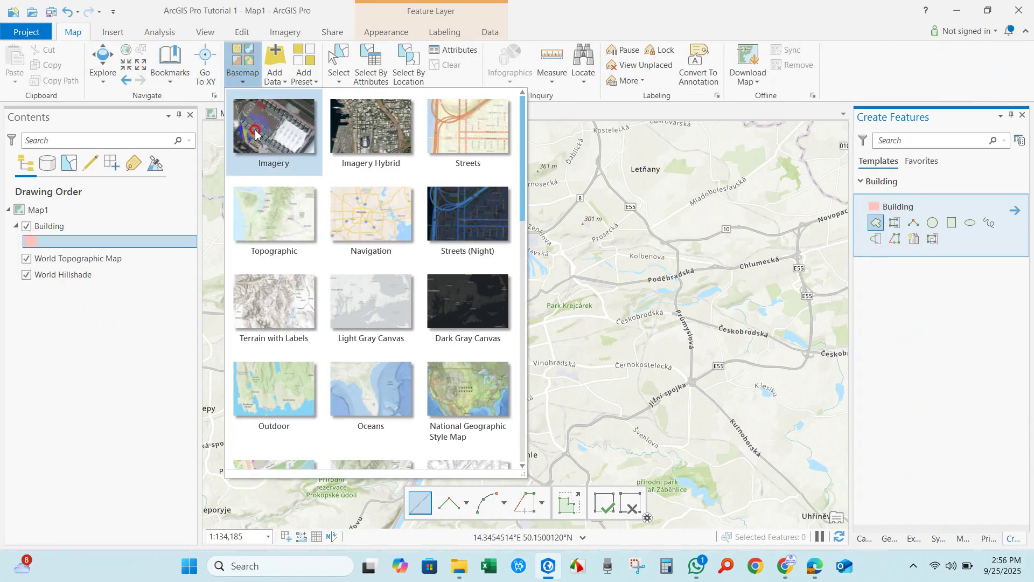
pyautogui.click(453, 197)
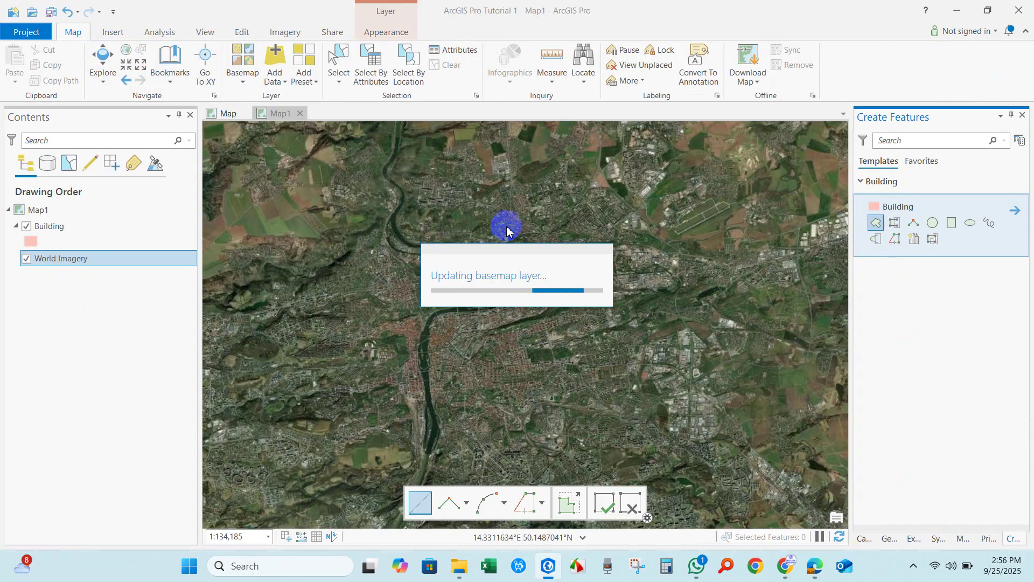
# - Digitize Building polygons in Prague over the grey-roofed house and the adjoining orange-roofed house to its northeast
pyautogui.click(546, 306)
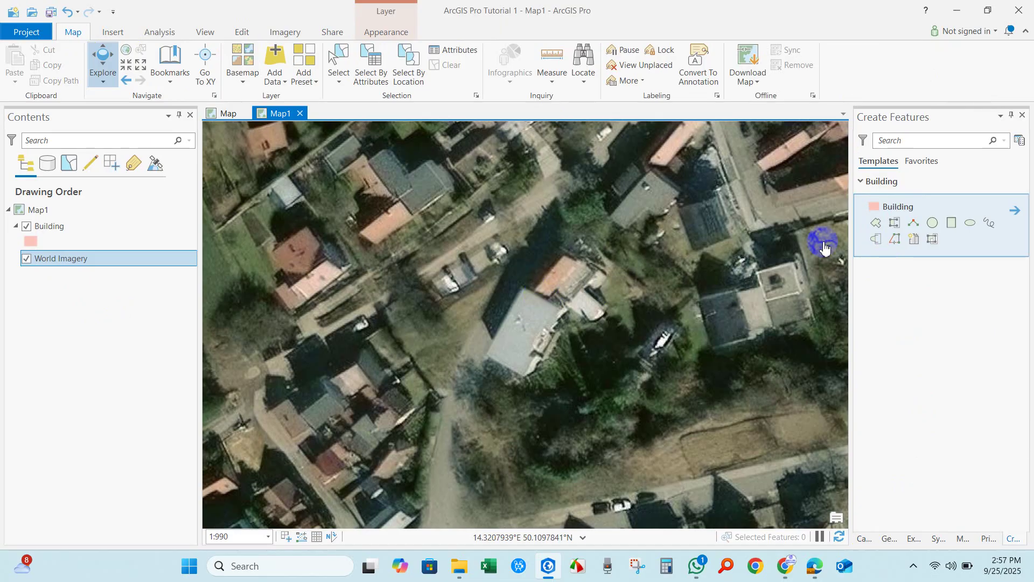
pyautogui.click(875, 224)
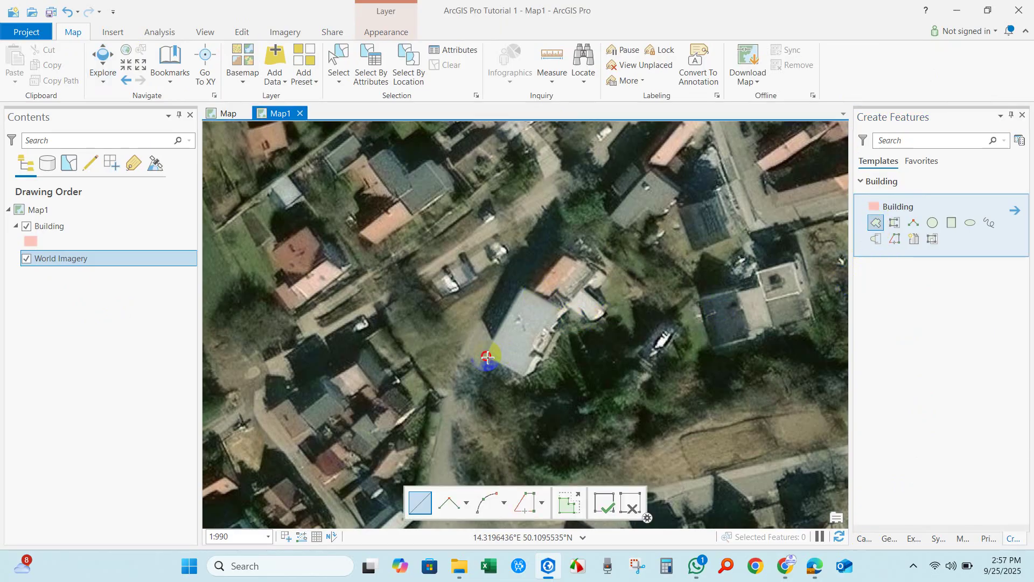
pyautogui.click(522, 288)
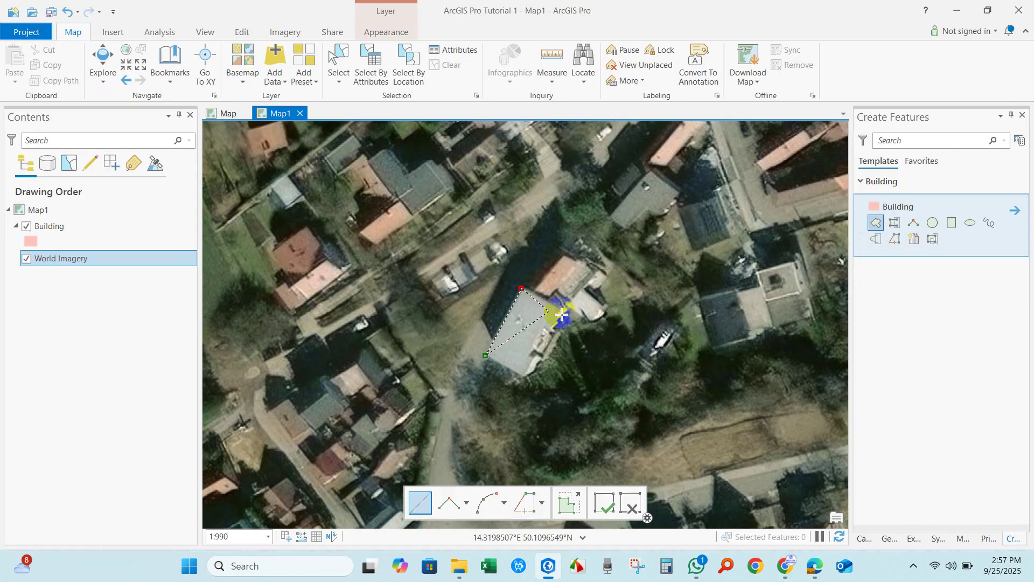
pyautogui.click(566, 311)
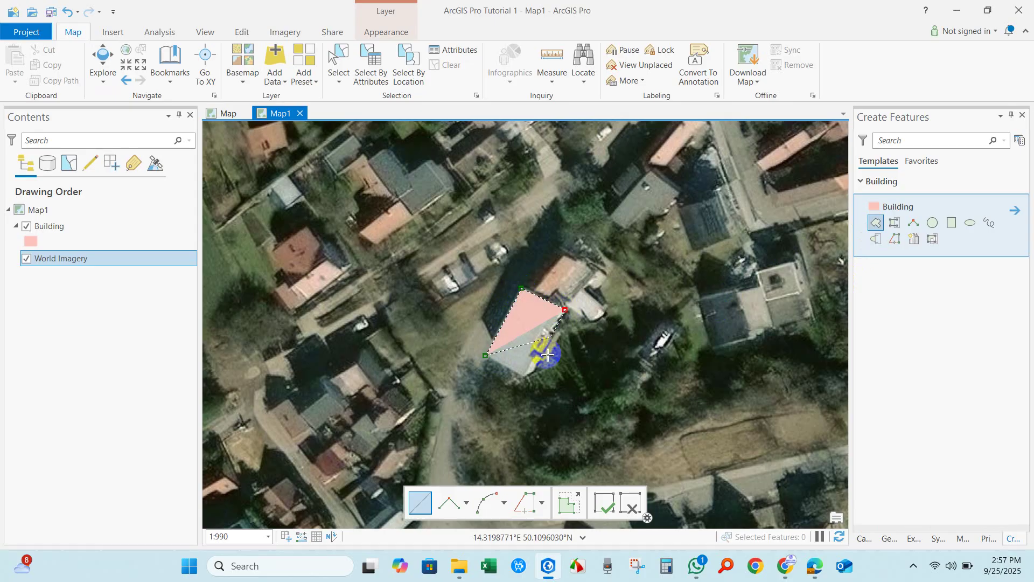
pyautogui.doubleClick(526, 378)
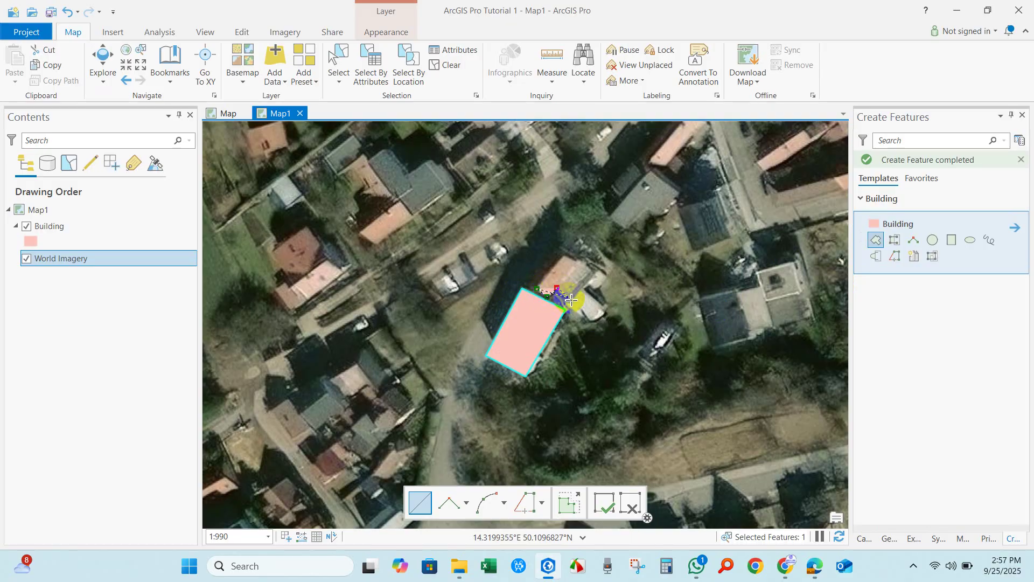
pyautogui.click(564, 258)
pyautogui.doubleClick(586, 279)
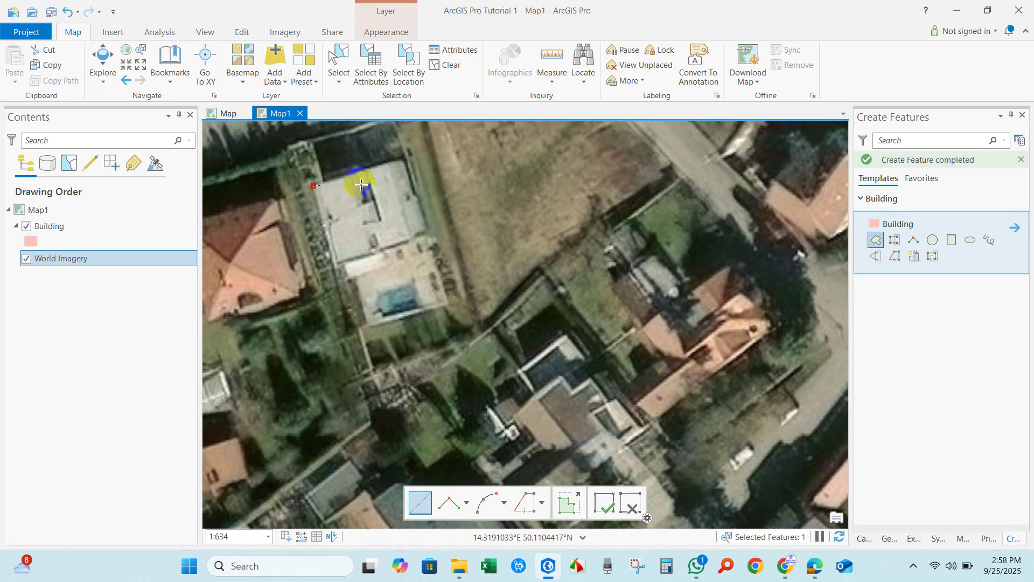
# - Digitize a four-cornered Building polygon around the white-roofed house just north of the swimming pool
pyautogui.click(313, 186)
pyautogui.click(400, 158)
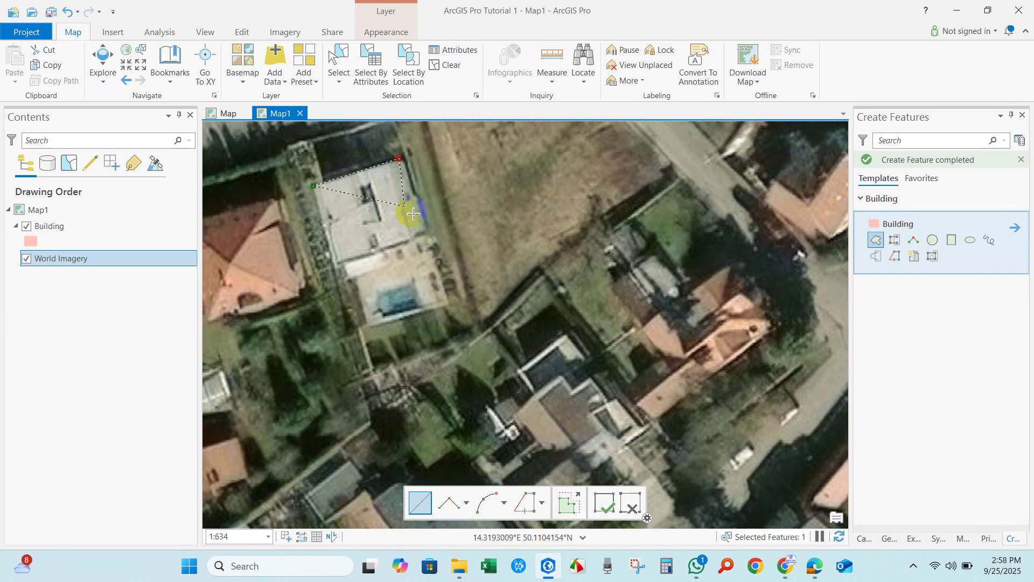
pyautogui.click(426, 229)
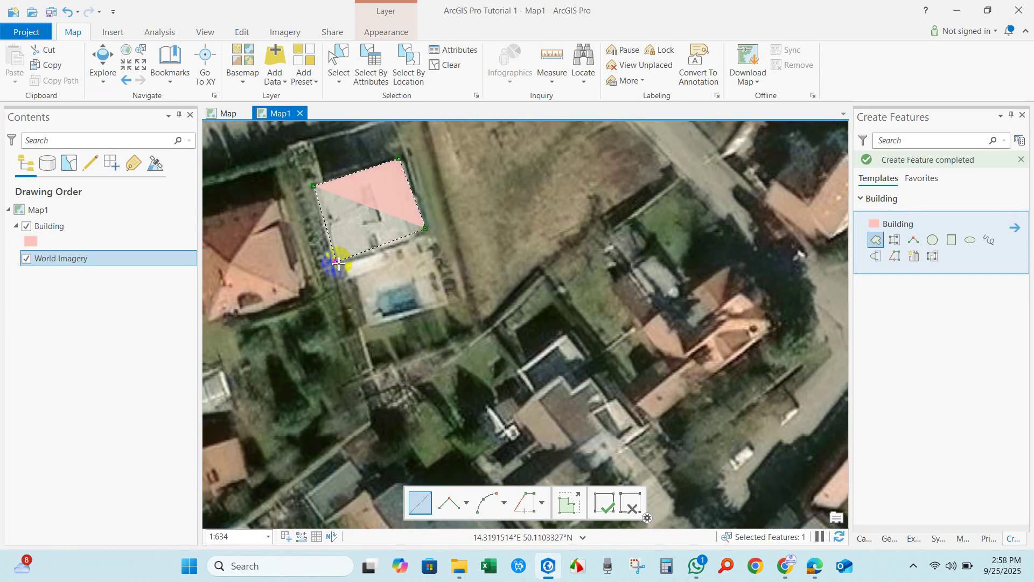
pyautogui.doubleClick(338, 262)
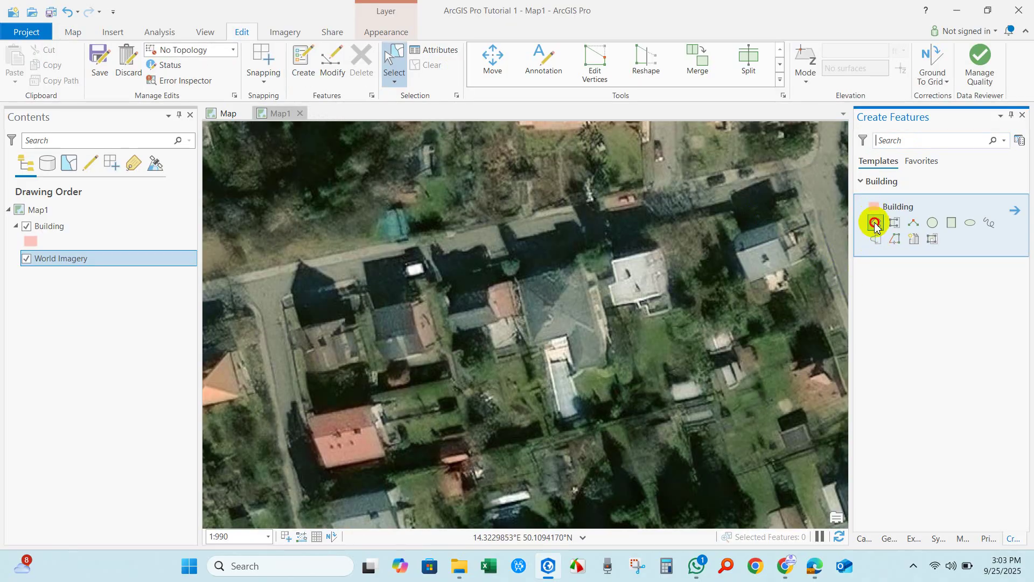
# - Digitize an L-shaped, six-cornered Building polygon around the large grey-roofed house just west of the white-roofed house
pyautogui.click(875, 223)
pyautogui.click(527, 338)
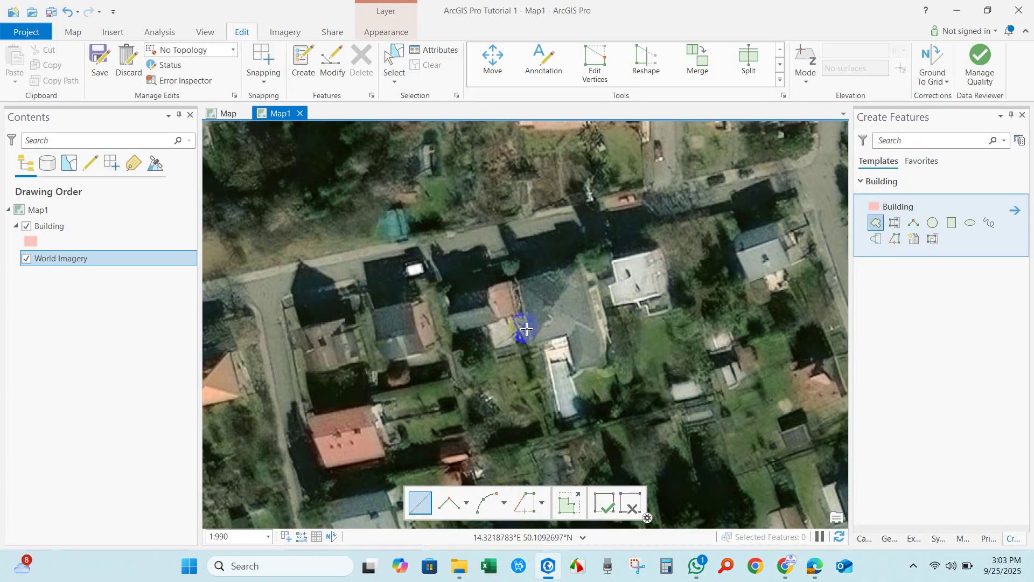
pyautogui.click(518, 284)
pyautogui.click(580, 266)
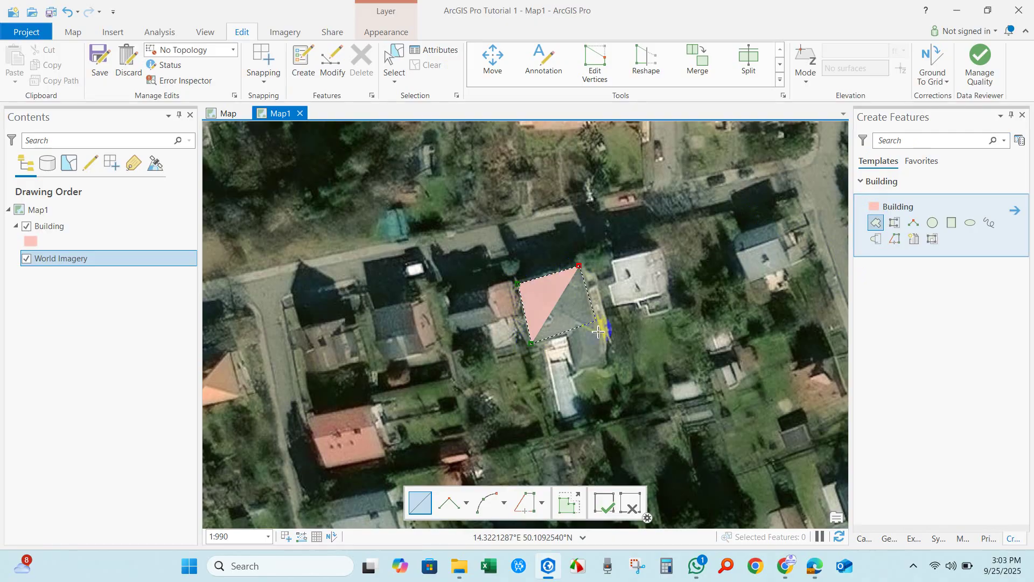
pyautogui.click(608, 362)
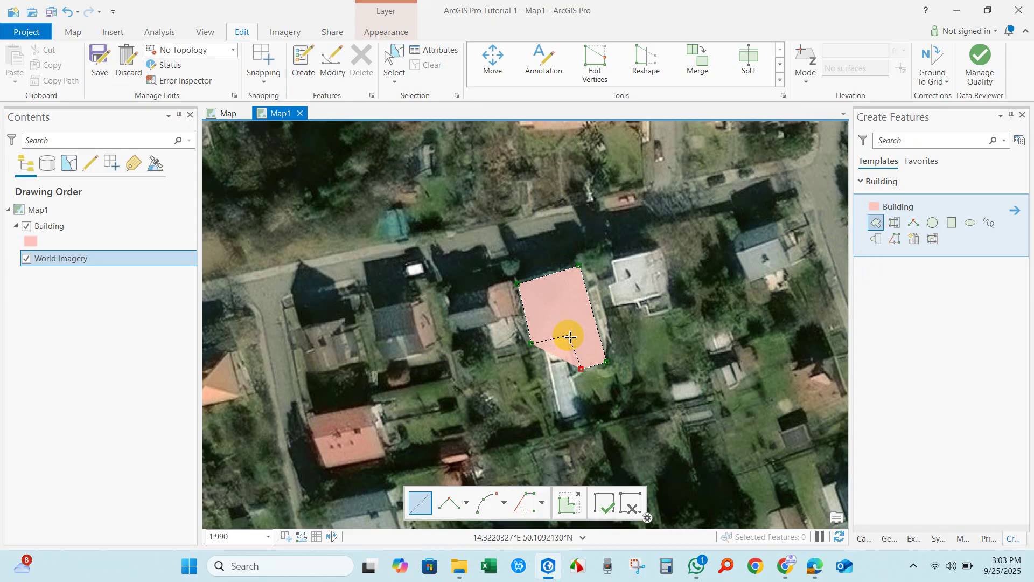
pyautogui.click(568, 336)
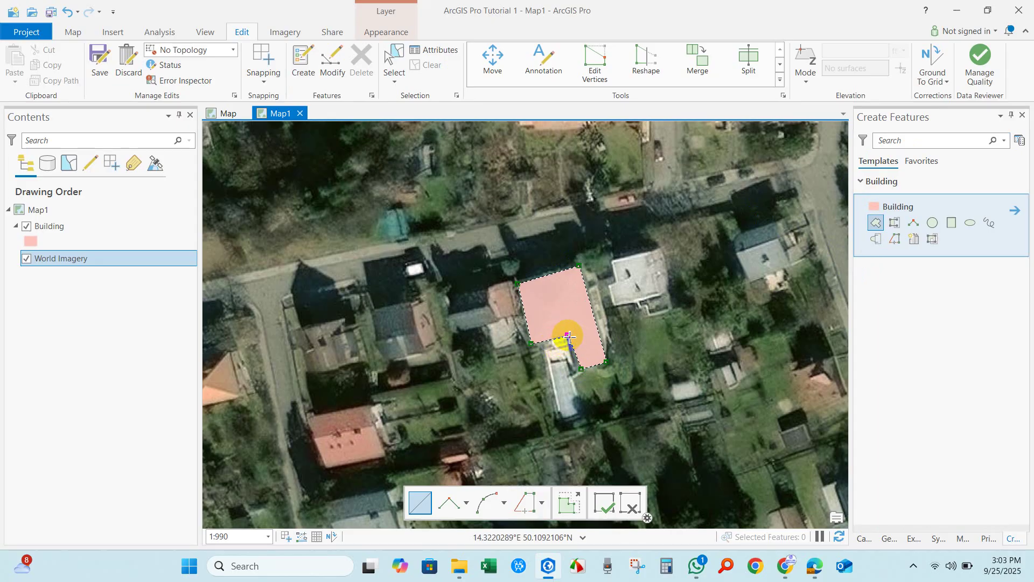
pyautogui.doubleClick(569, 337)
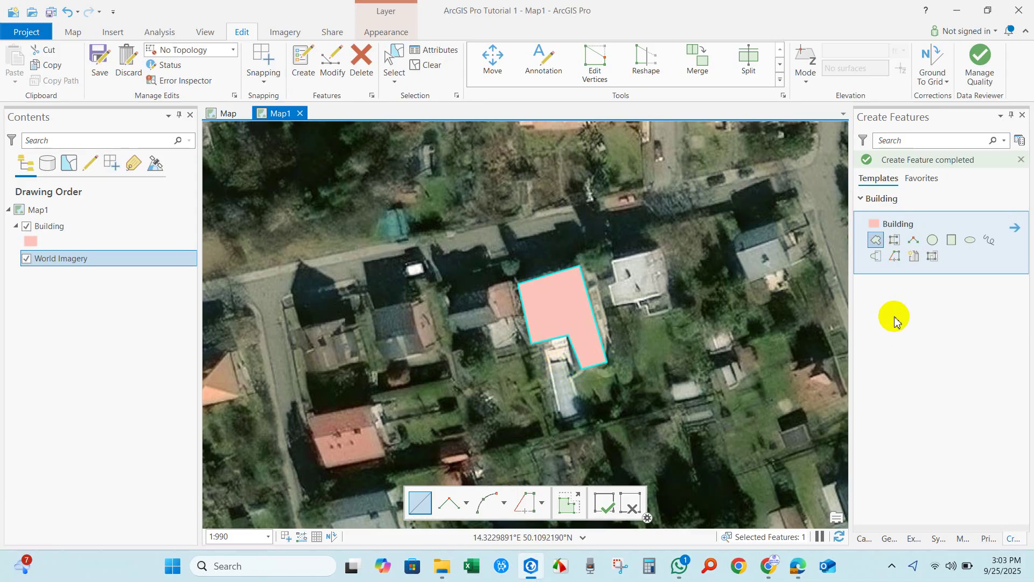
# - Digitize the narrow white extension south of the L-shaped building as an adjoining Building polygon with the Autocomplete Polygon tool
pyautogui.click(896, 240)
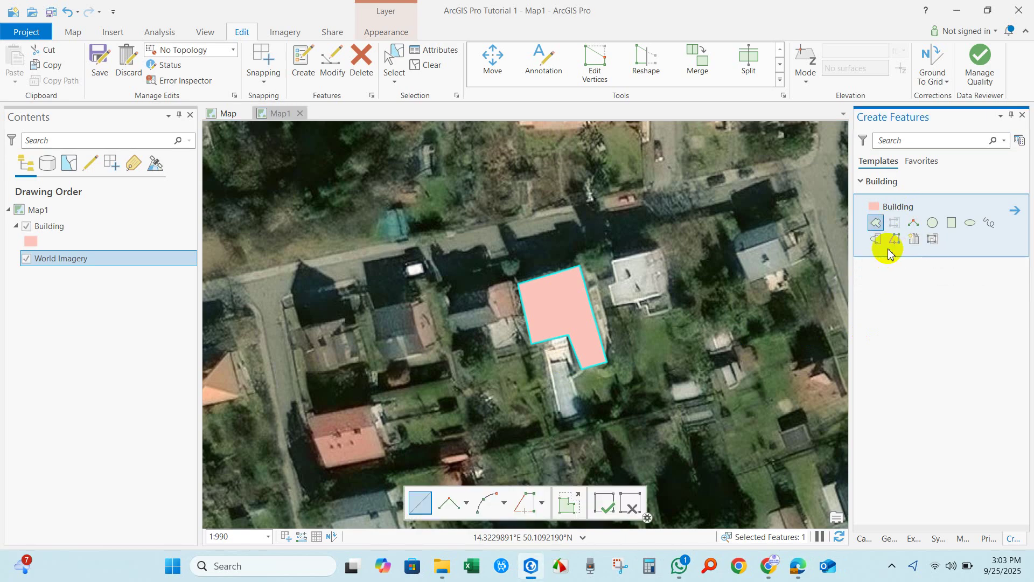
pyautogui.click(561, 416)
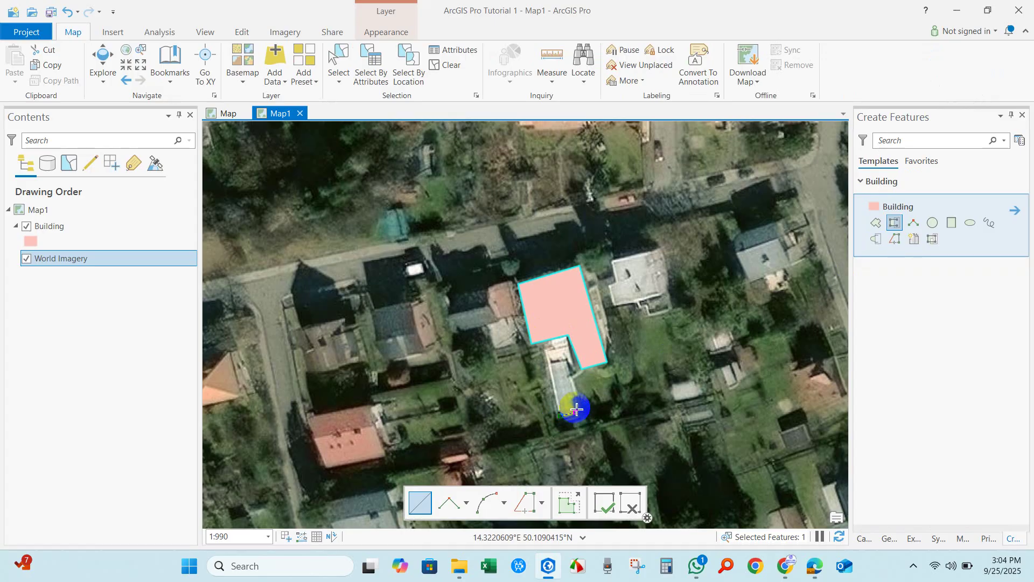
pyautogui.click(575, 411)
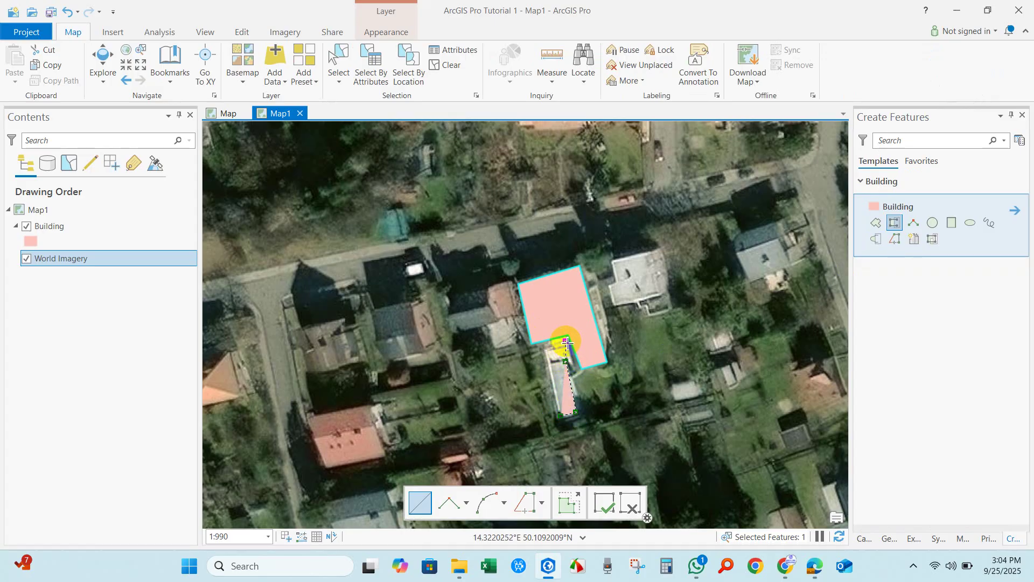
pyautogui.click(560, 325)
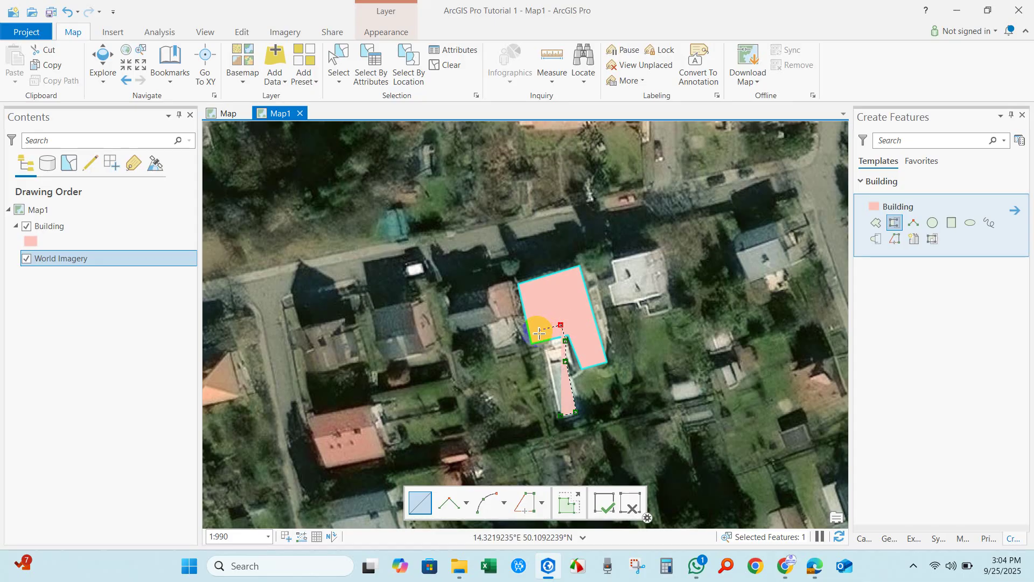
pyautogui.click(537, 333)
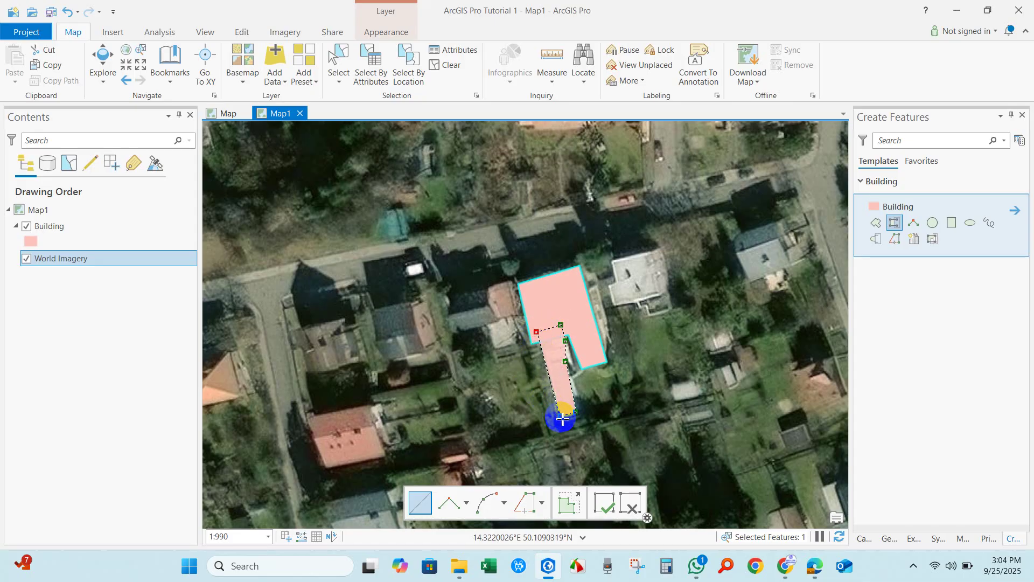
pyautogui.doubleClick(562, 417)
# - Select the L-shaped Building polygon and its narrow southern extension with a rectangle and merge them into one feature
pyautogui.scroll(-2, 493, 291)
pyautogui.click(112, 33)
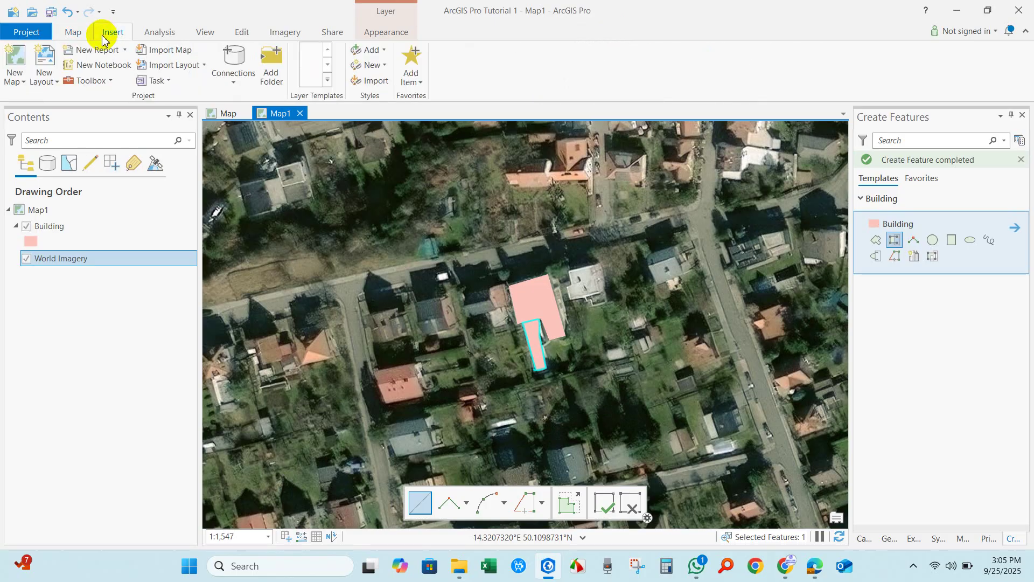
pyautogui.click(241, 32)
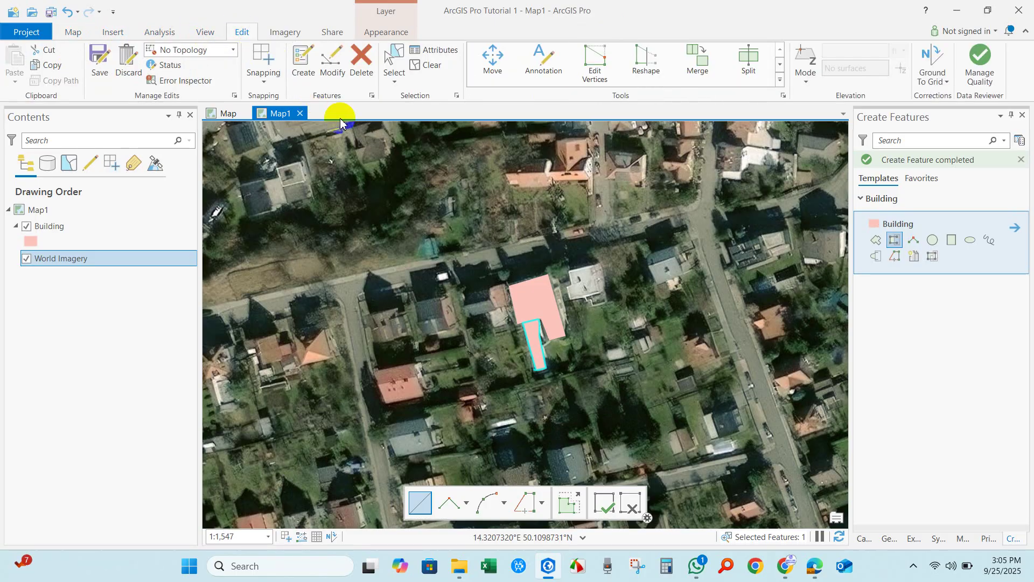
pyautogui.click(416, 74)
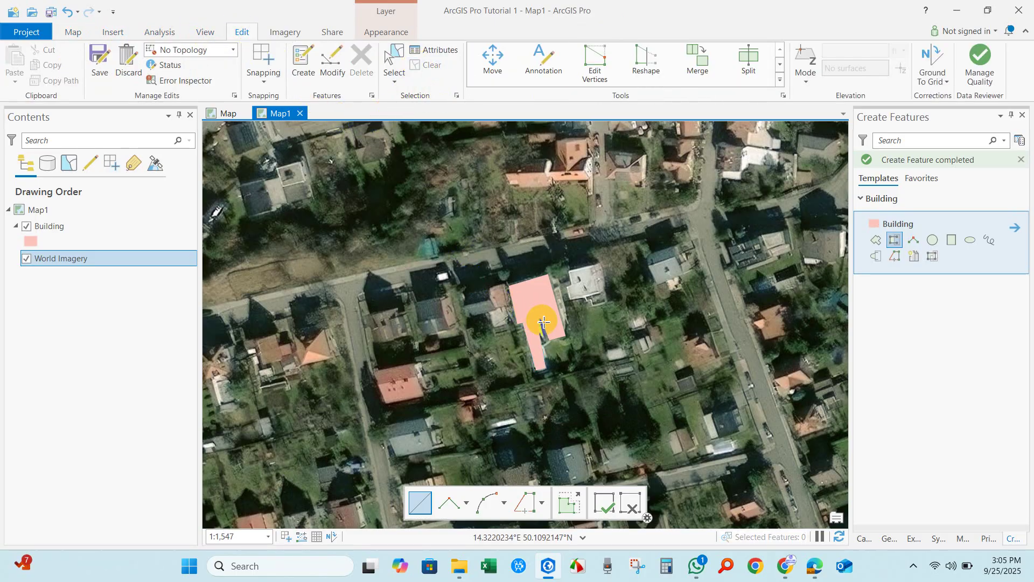
pyautogui.scroll(1, 549, 322)
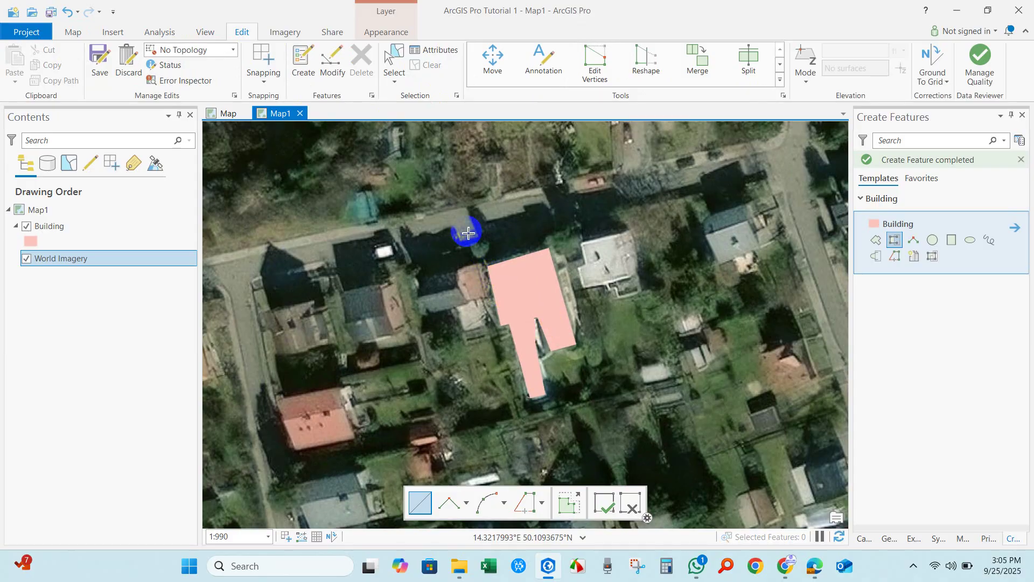
pyautogui.click(393, 82)
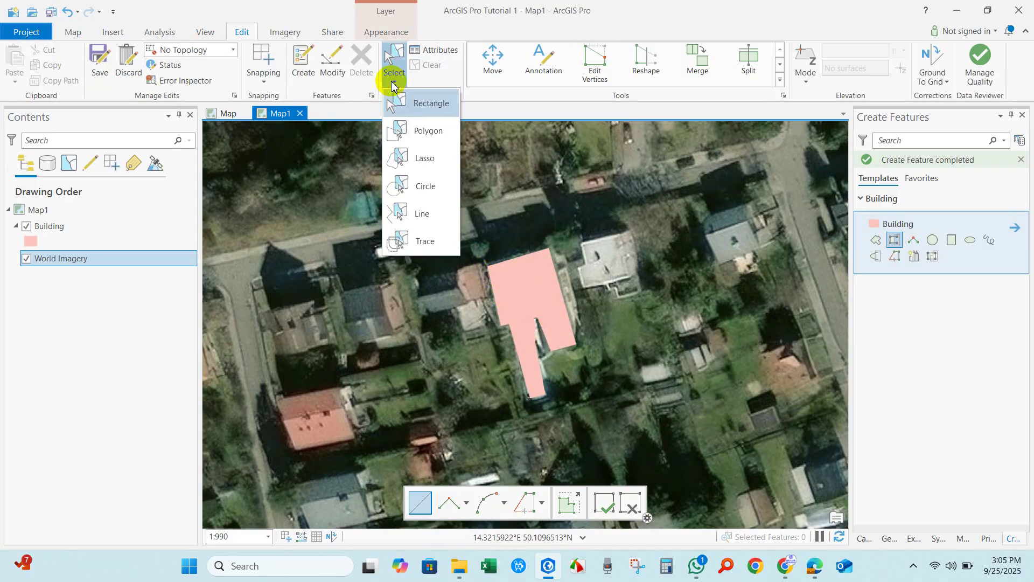
pyautogui.click(417, 102)
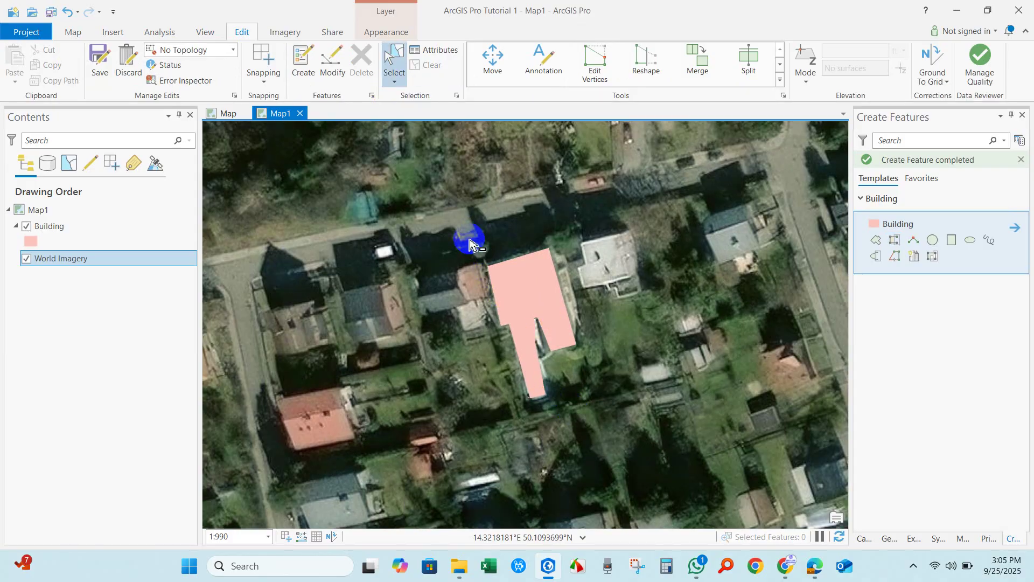
pyautogui.moveTo(460, 236)
pyautogui.mouseDown()
pyautogui.moveTo(596, 333)
pyautogui.moveTo(620, 420)
pyautogui.mouseUp()
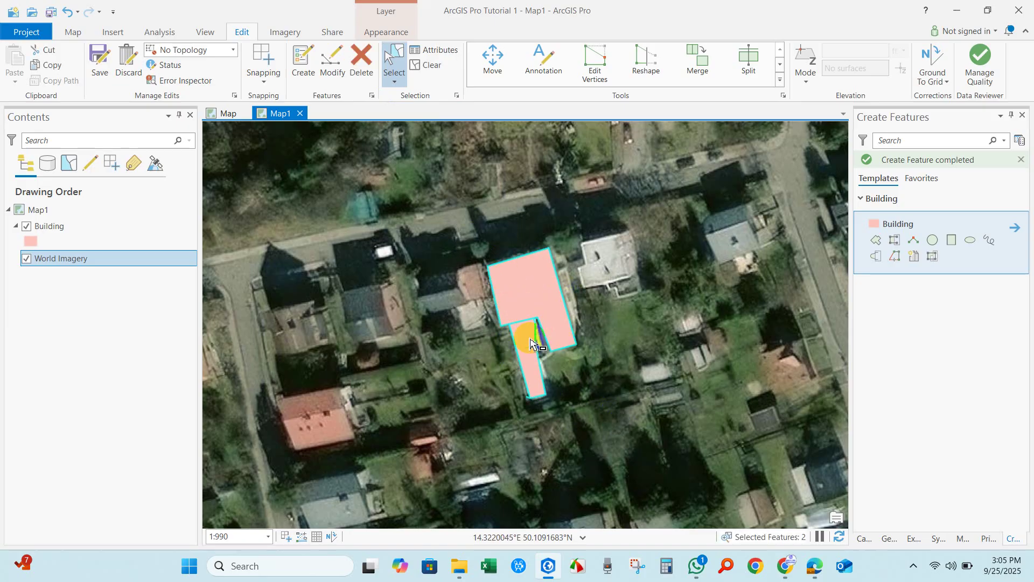
pyautogui.click(333, 62)
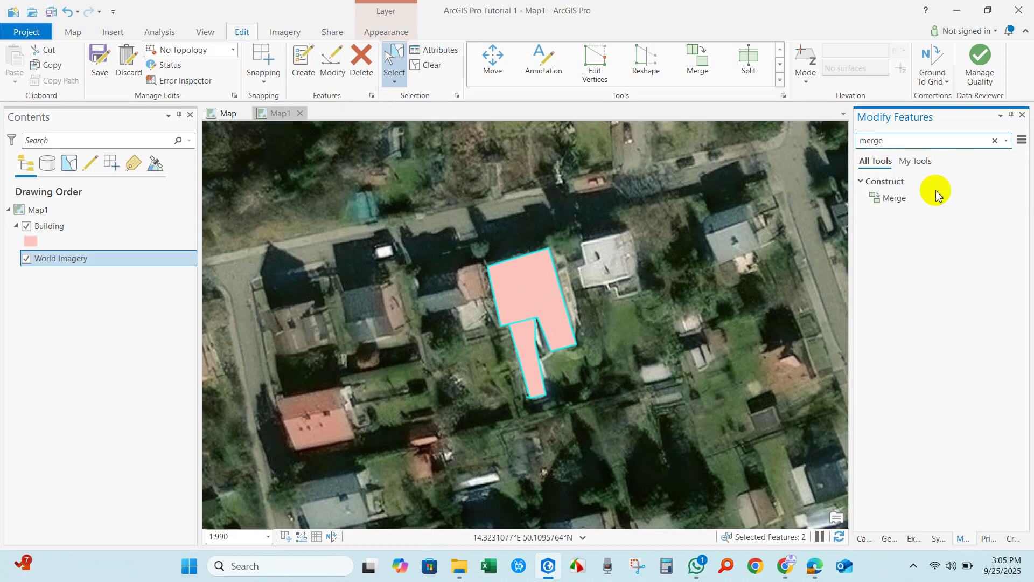
pyautogui.click(894, 200)
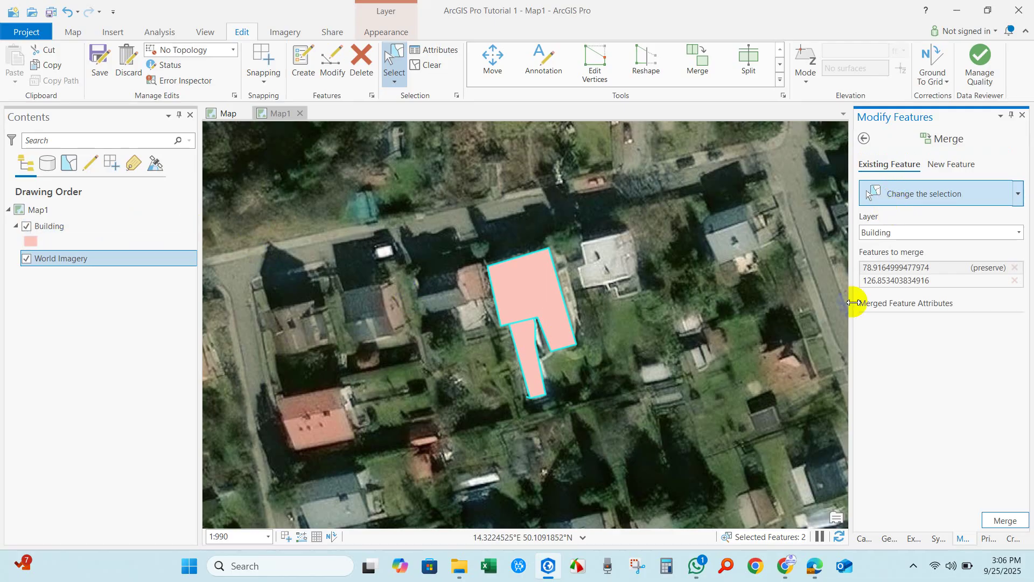
pyautogui.click(999, 521)
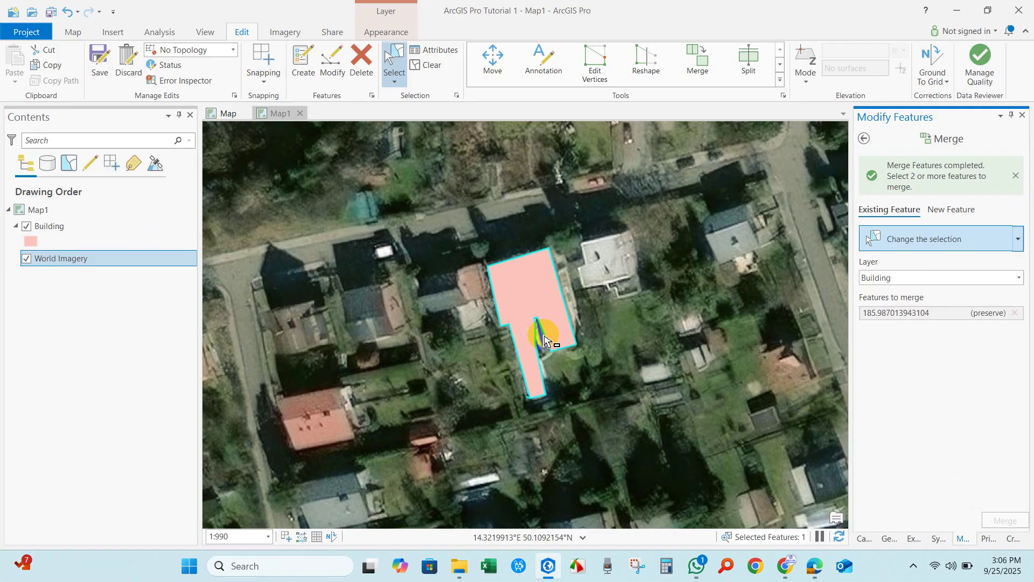
# - Reselect the merged building with a rectangle to check that it is a single feature, and clear the selection
pyautogui.scroll(1, 543, 340)
pyautogui.scroll(2, 545, 338)
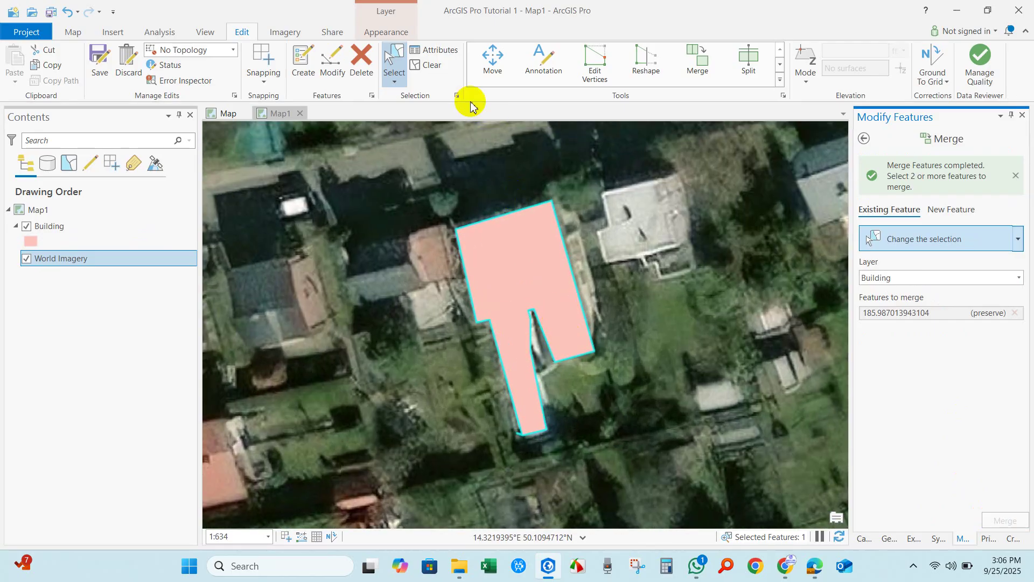
pyautogui.click(432, 69)
pyautogui.moveTo(422, 195); pyautogui.dragTo(653, 457)
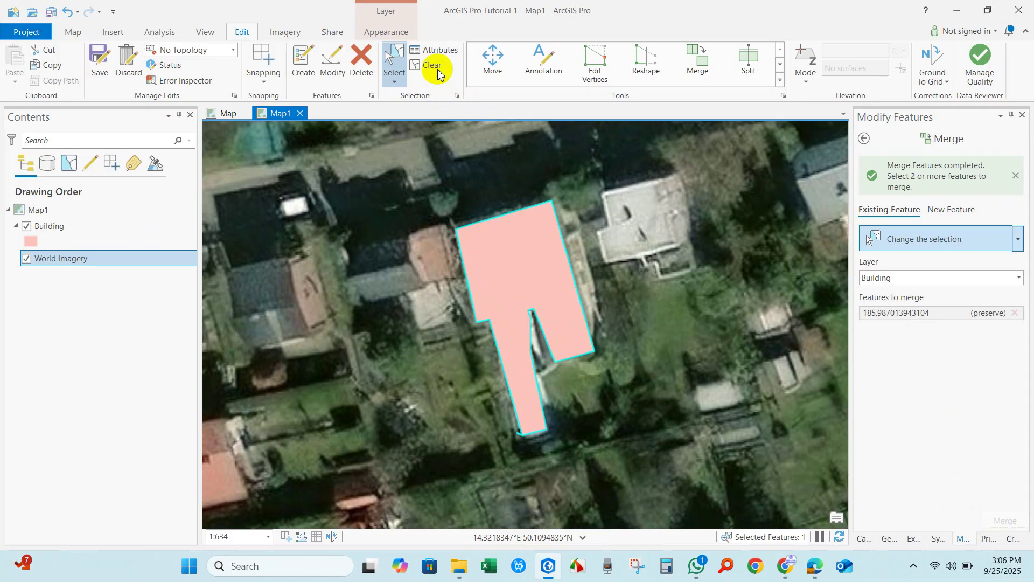
pyautogui.click(506, 226)
# - Split the merged Building polygon along a line separating the narrow southern extension from the main block
pyautogui.click(330, 63)
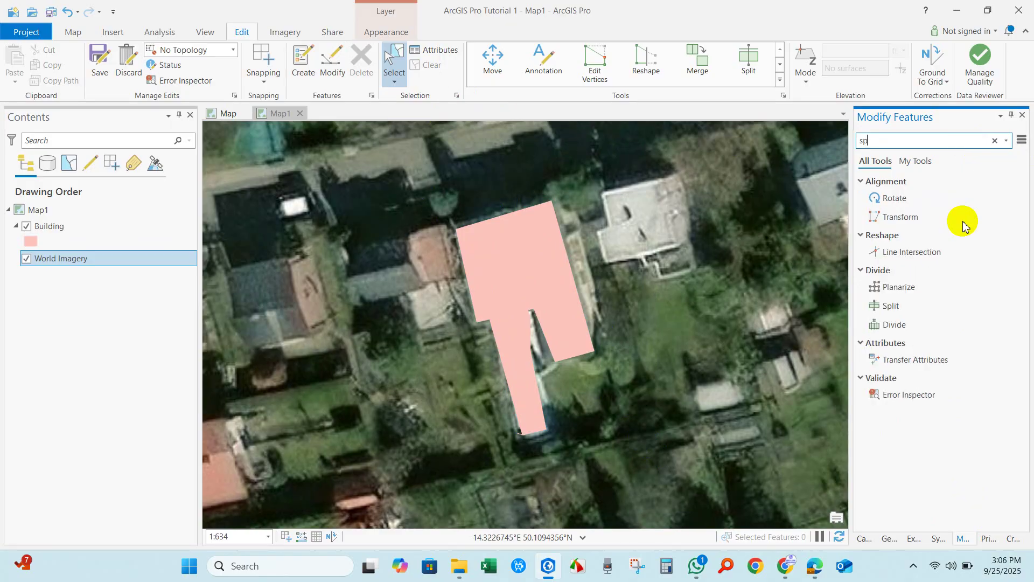
pyautogui.click(889, 316)
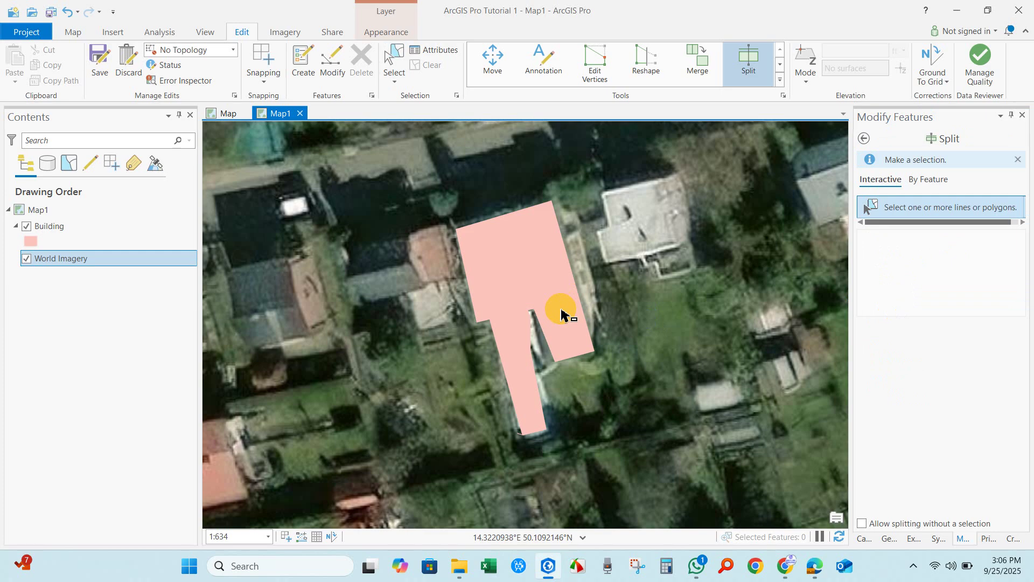
pyautogui.click(487, 338)
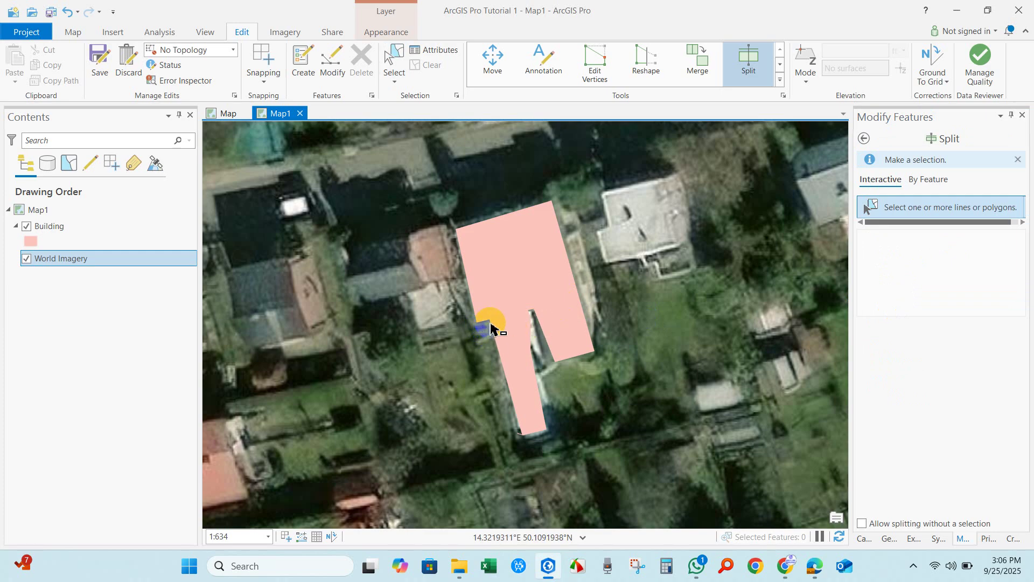
pyautogui.click(490, 326)
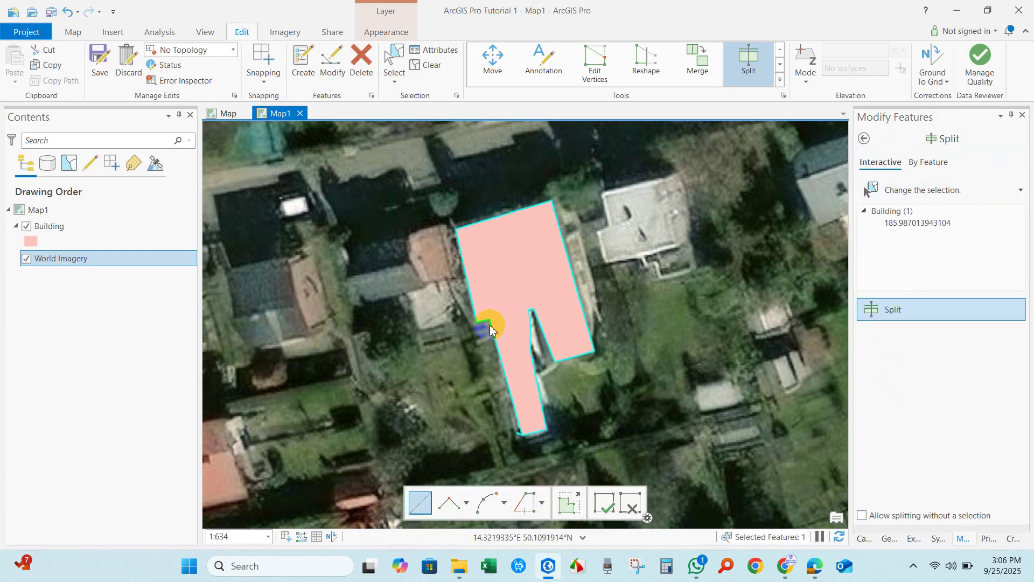
pyautogui.click(489, 325)
pyautogui.doubleClick(532, 316)
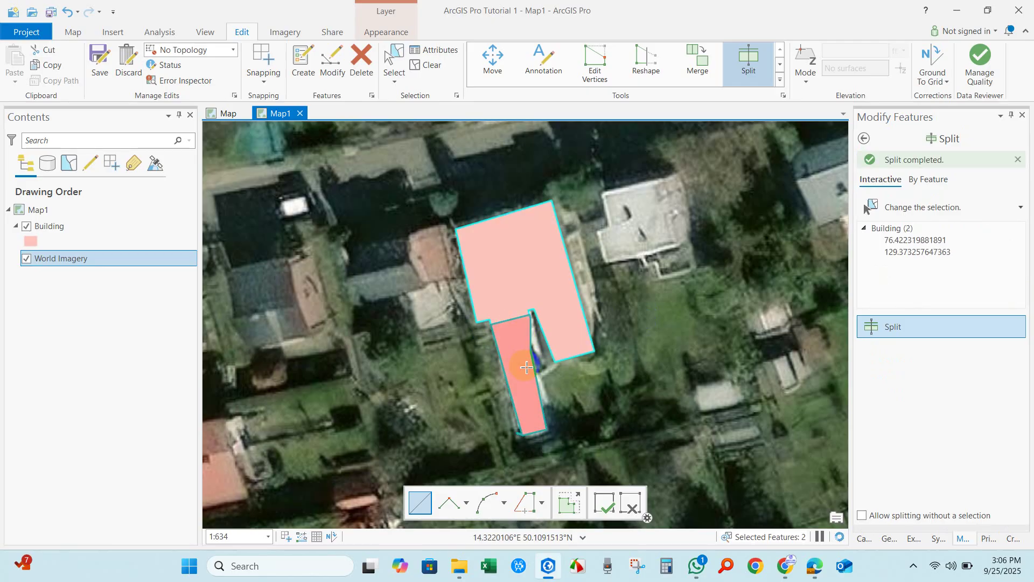
# - Check the split parts with a rectangle selection, undo the split, recheck the merged polygon and clear the selection
pyautogui.click(425, 65)
pyautogui.click(395, 80)
pyautogui.click(418, 102)
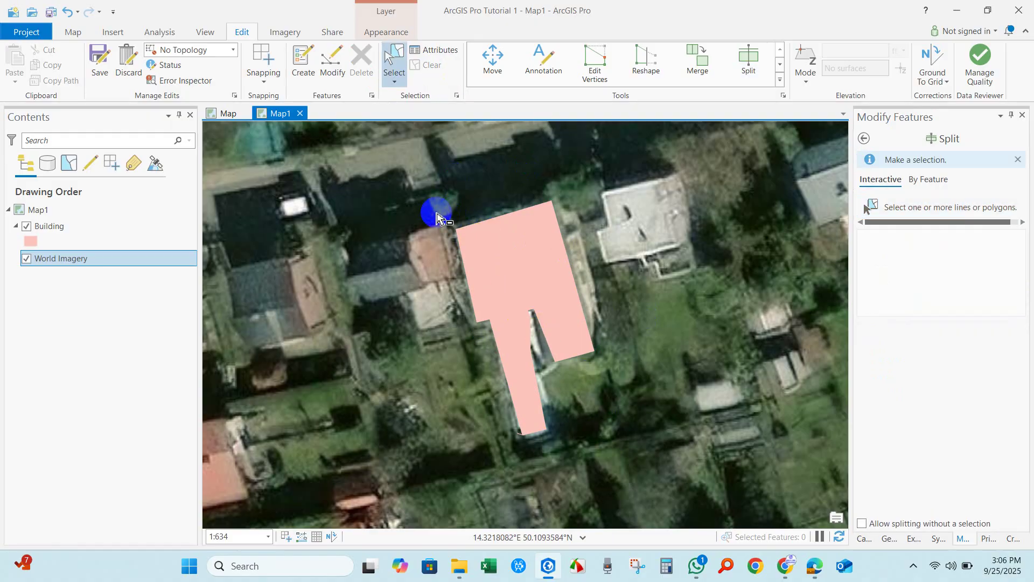
pyautogui.moveTo(432, 213); pyautogui.dragTo(649, 428)
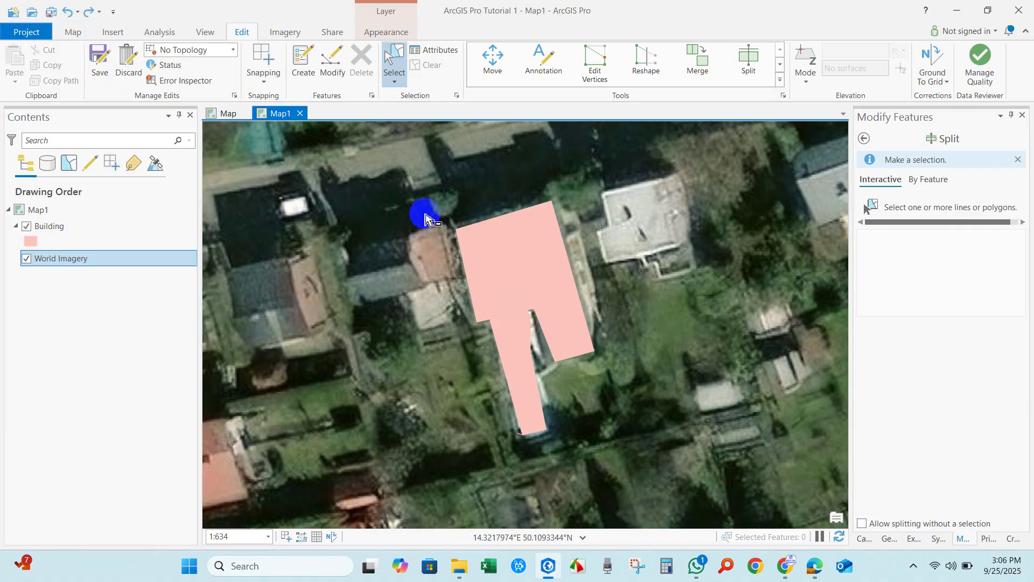
pyautogui.moveTo(422, 215); pyautogui.dragTo(645, 418)
pyautogui.click(425, 64)
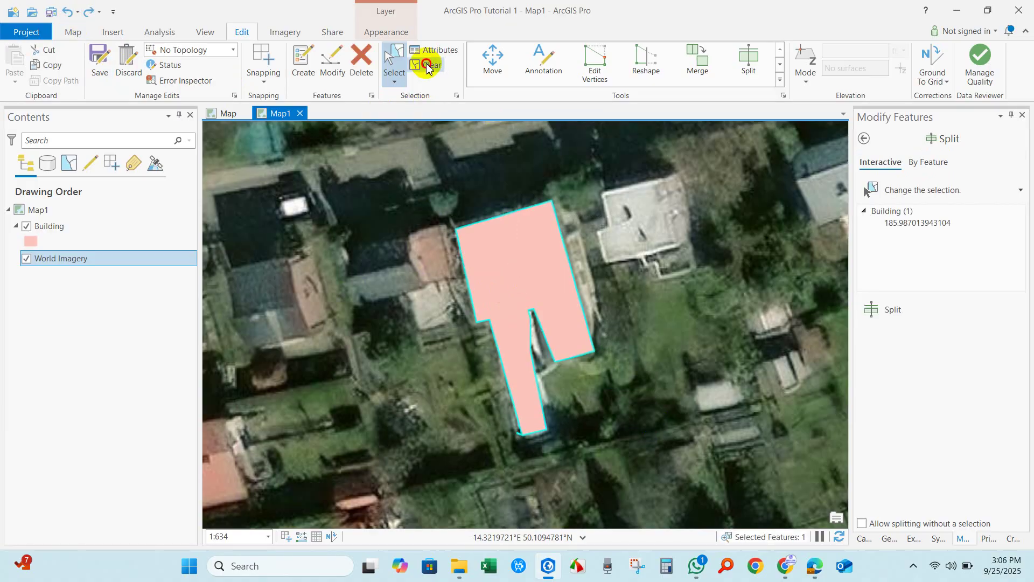
# - Create a line feature class named Road in the ArcGIS Pro Tutorial 1.gdb geodatabase
pyautogui.click(861, 537)
pyautogui.scroll(-8, 518, 326)
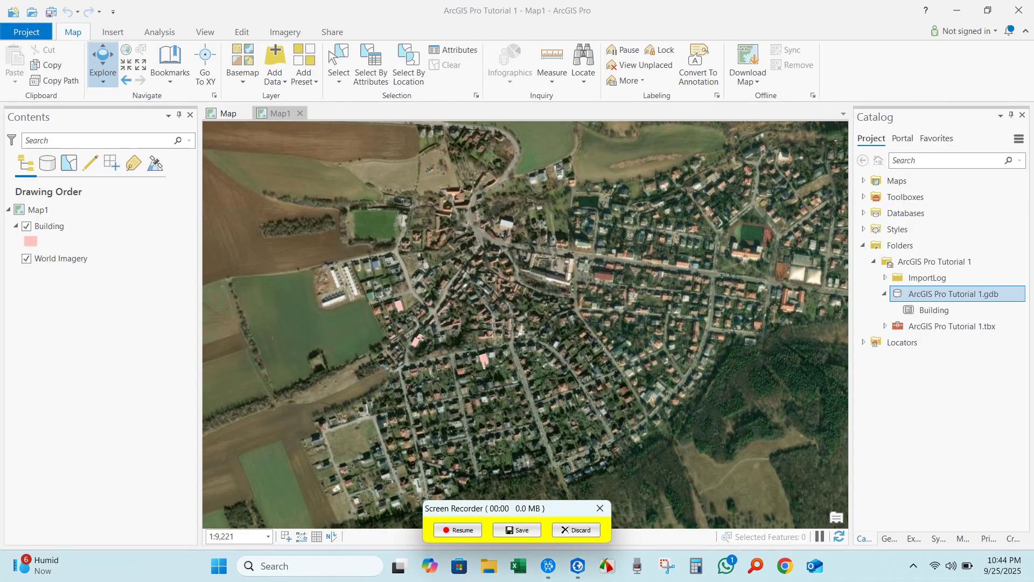
pyautogui.click(457, 530)
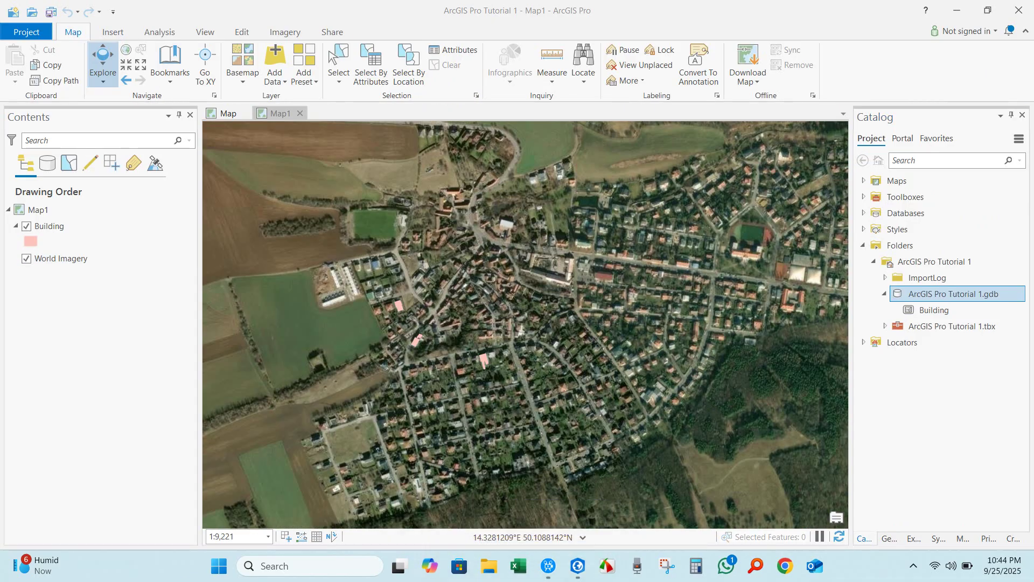
pyautogui.rightClick(930, 299)
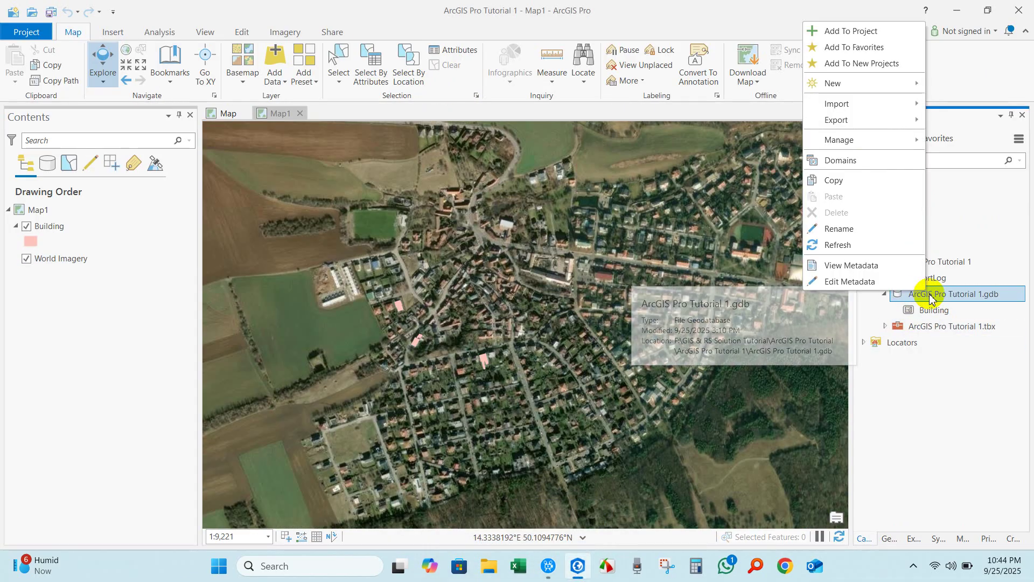
pyautogui.moveTo(860, 88)
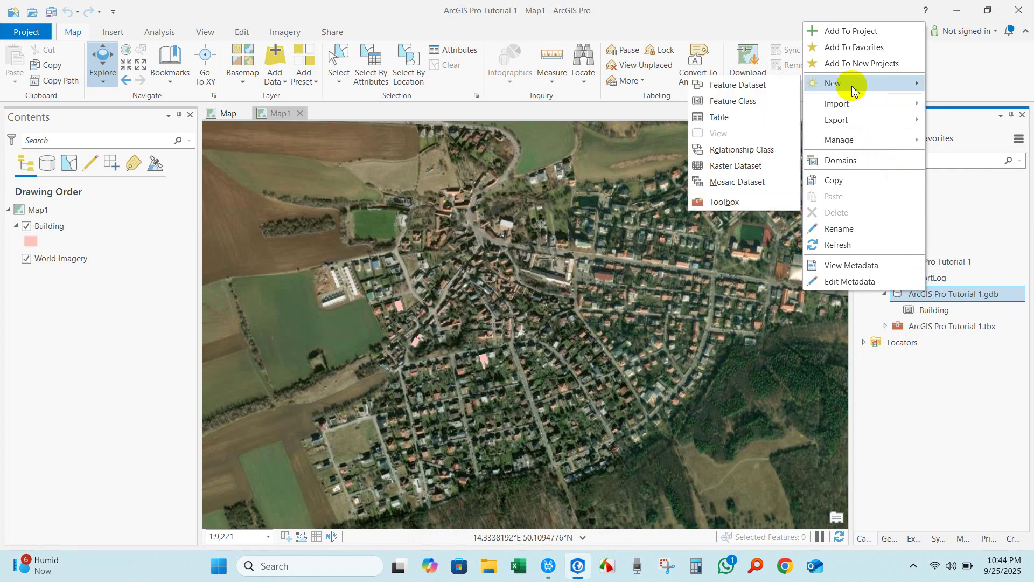
pyautogui.click(743, 102)
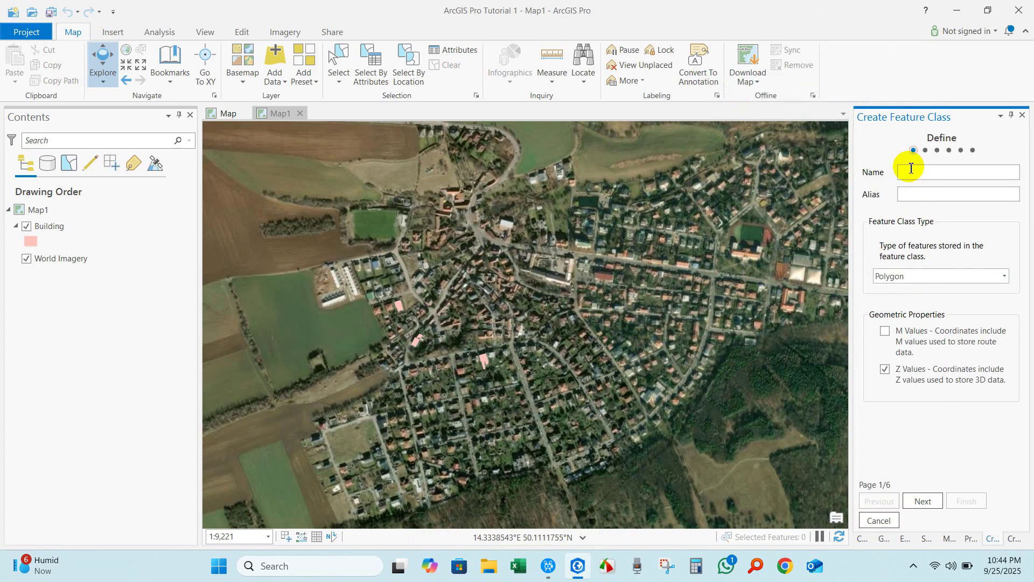
pyautogui.write('Road')
pyautogui.click(913, 277)
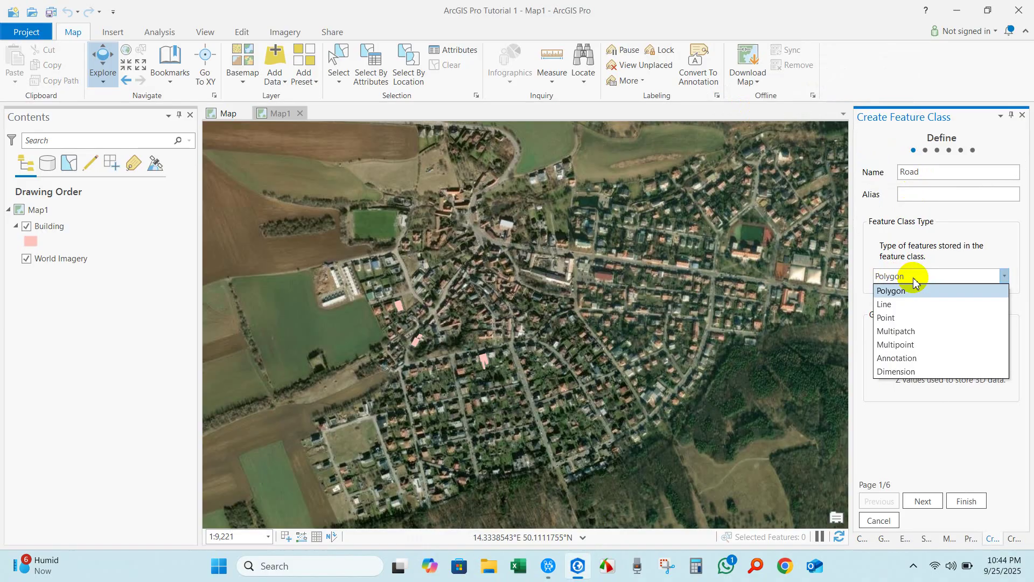
pyautogui.click(890, 305)
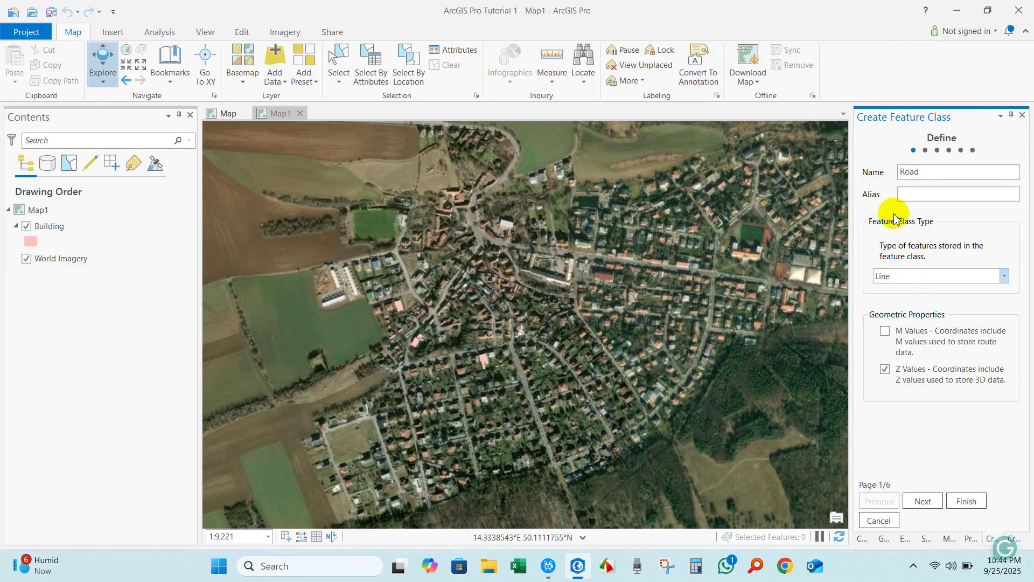
pyautogui.click(976, 502)
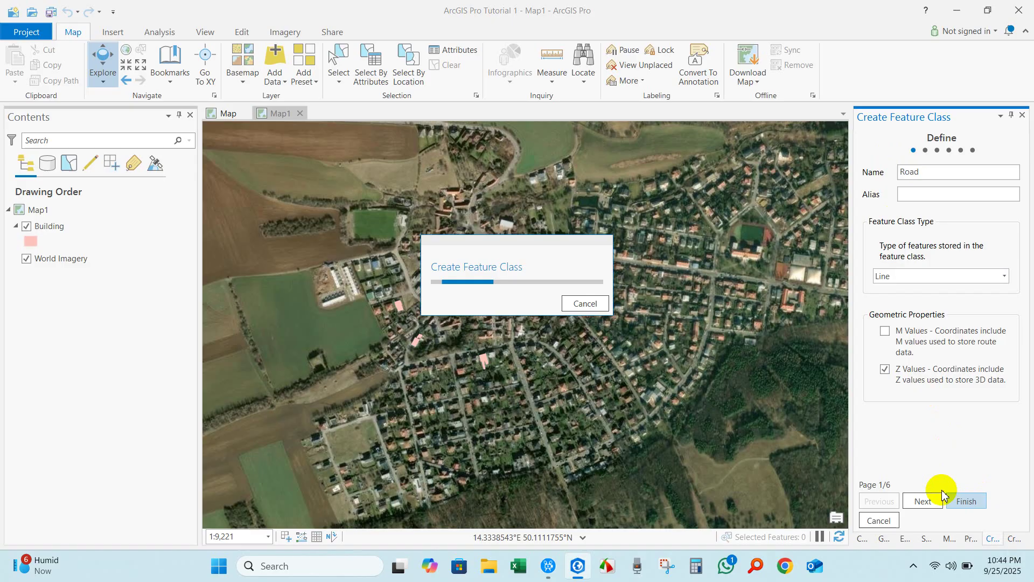
# - Add the Road feature class to the current map and give it the ArcGIS 2D Highway line symbol
pyautogui.click(913, 329)
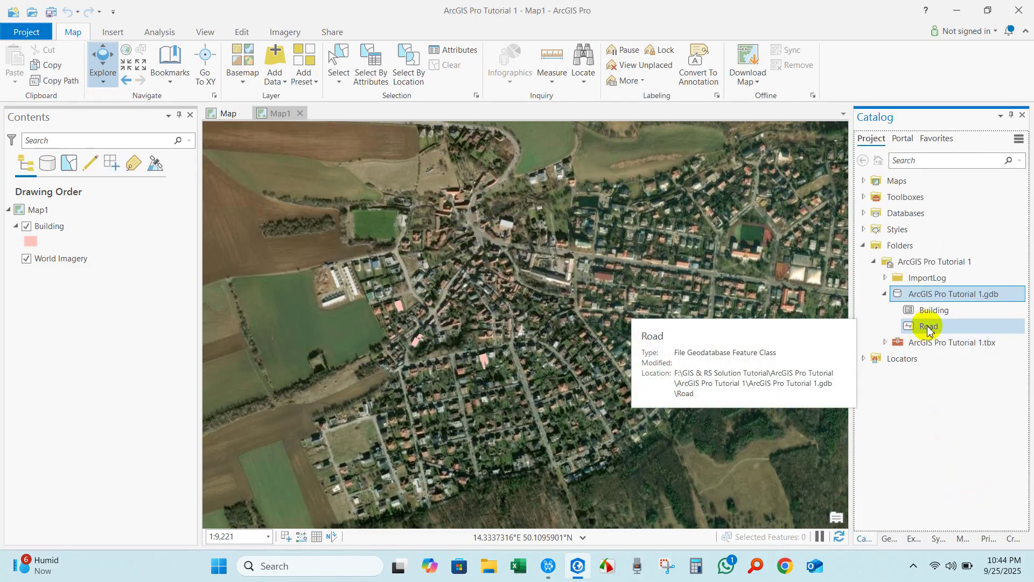
pyautogui.rightClick(927, 328)
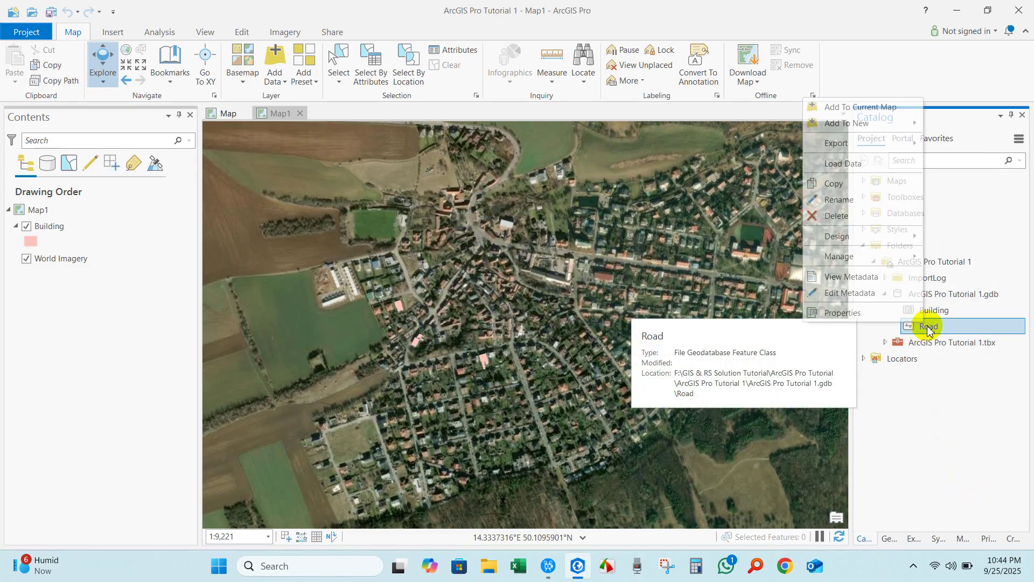
pyautogui.click(873, 108)
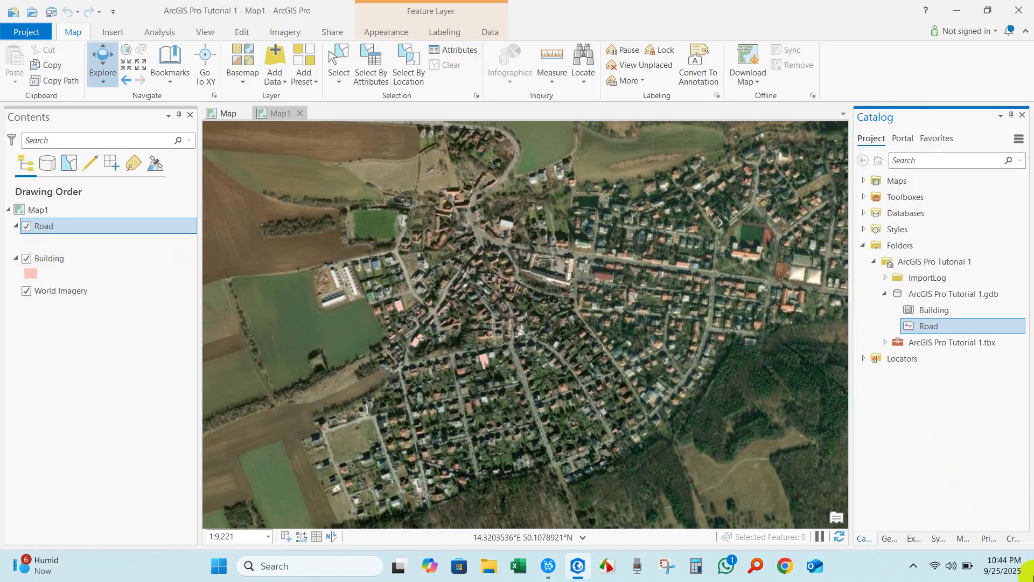
pyautogui.click(30, 247)
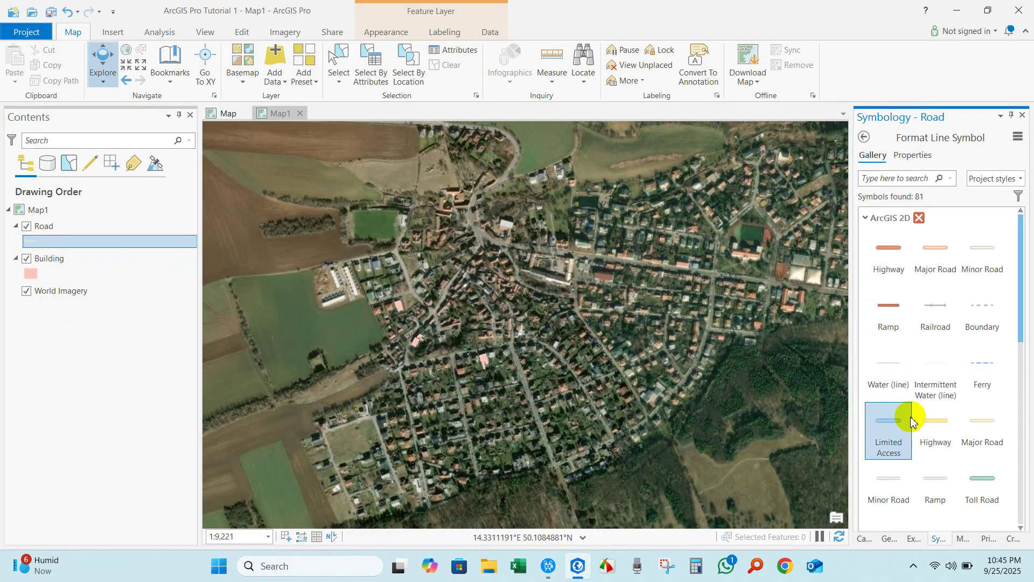
pyautogui.click(888, 257)
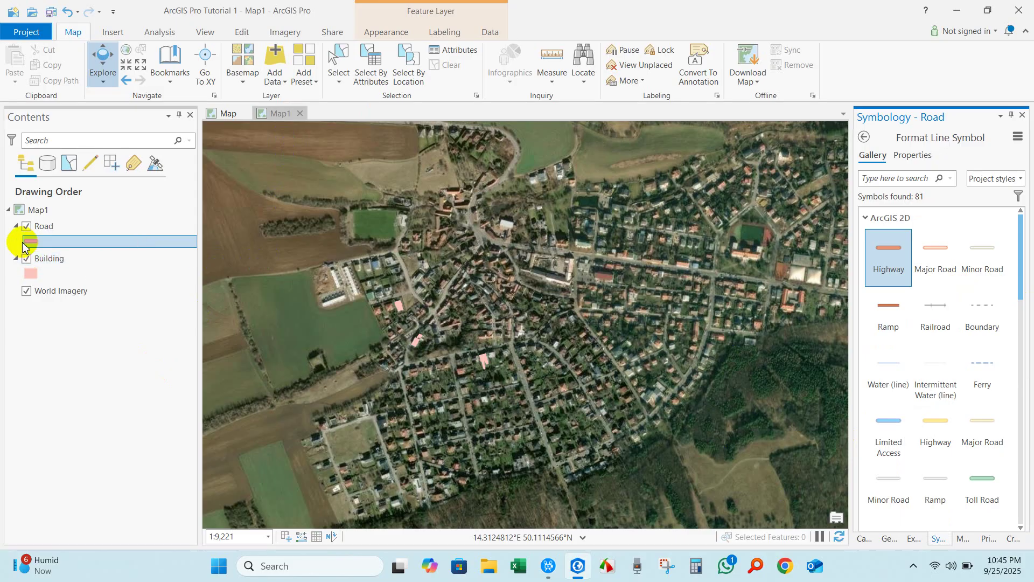
# - Digitize a Road line along the main street from the village centre junction east to the large white-roofed buildings
pyautogui.click(235, 35)
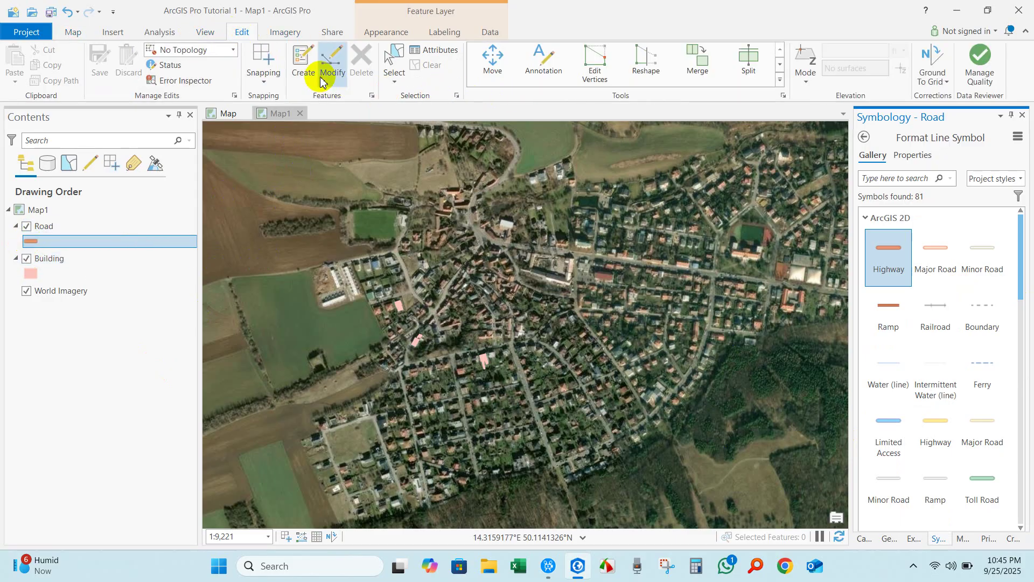
pyautogui.click(304, 61)
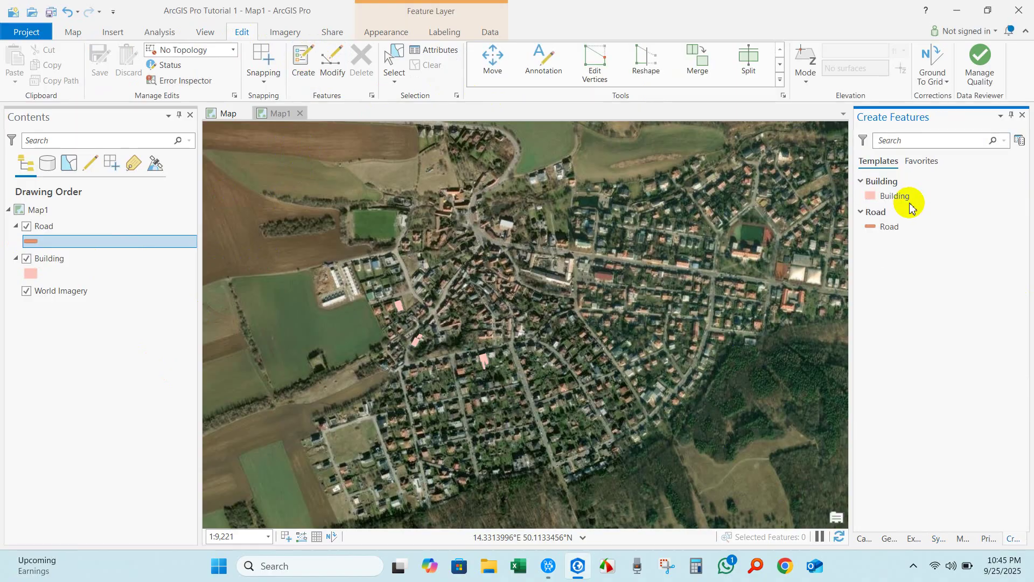
pyautogui.click(879, 229)
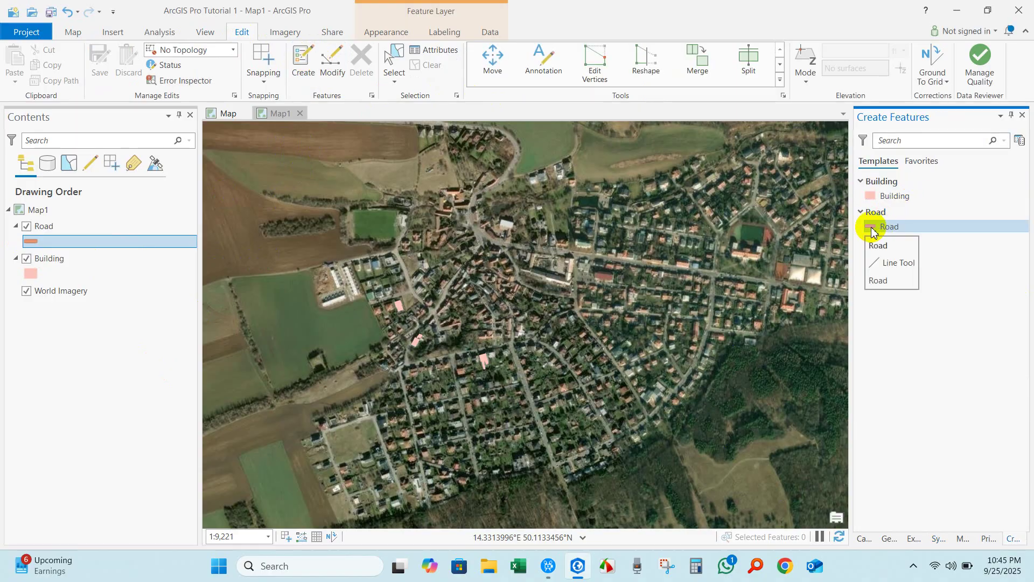
pyautogui.click(595, 279)
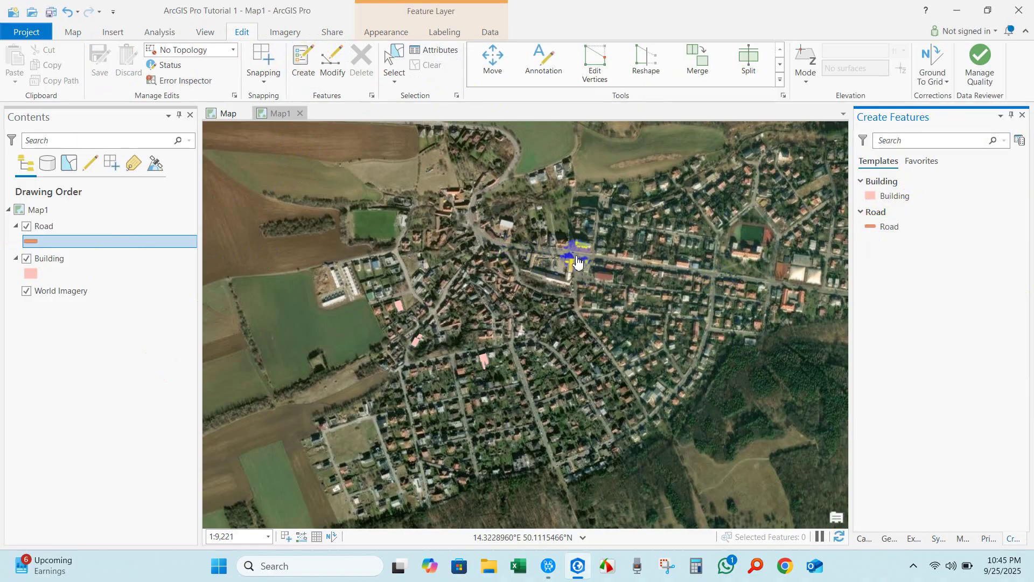
pyautogui.click(853, 240)
pyautogui.click(487, 238)
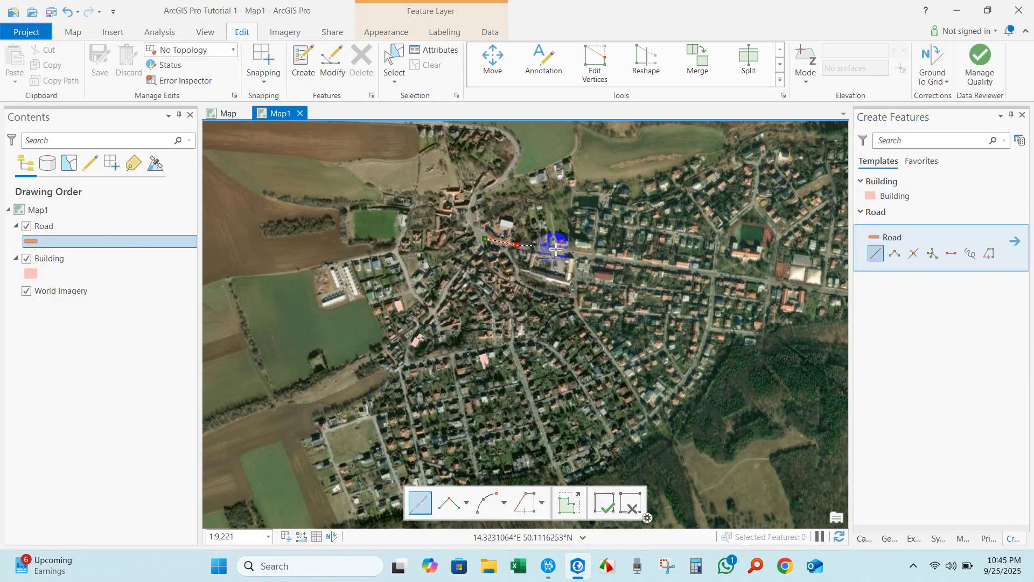
pyautogui.click(655, 260)
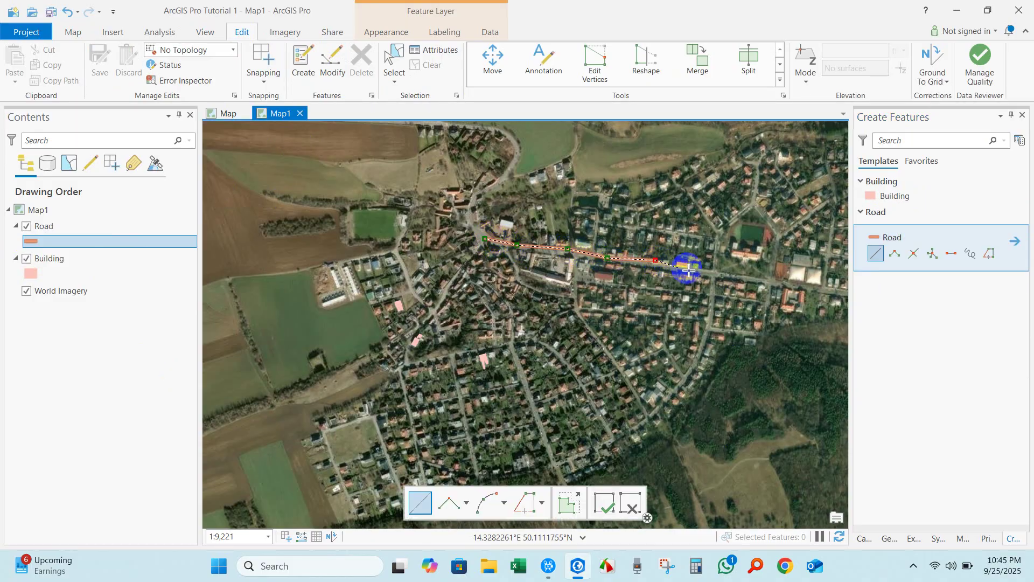
pyautogui.rightClick(774, 283)
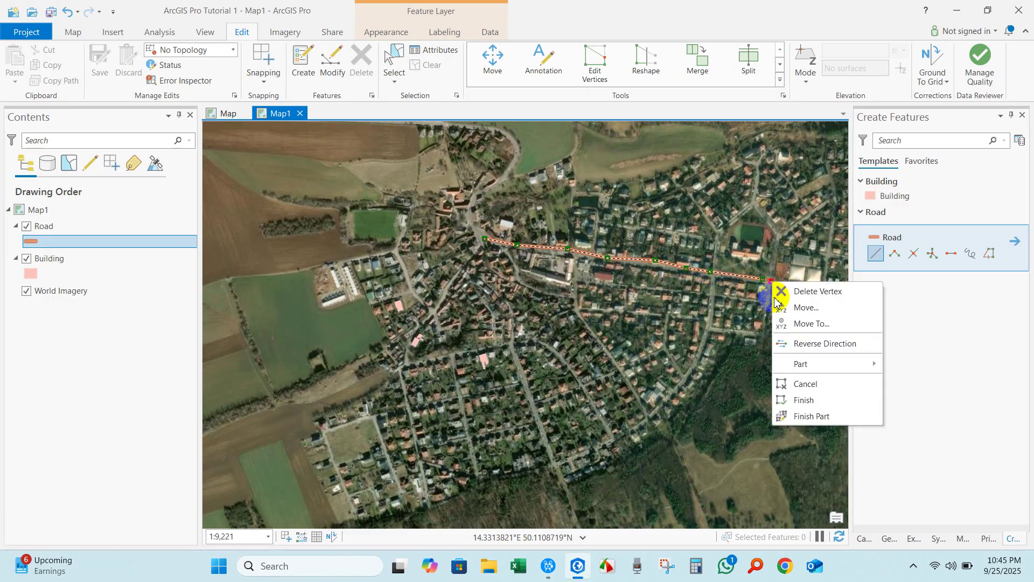
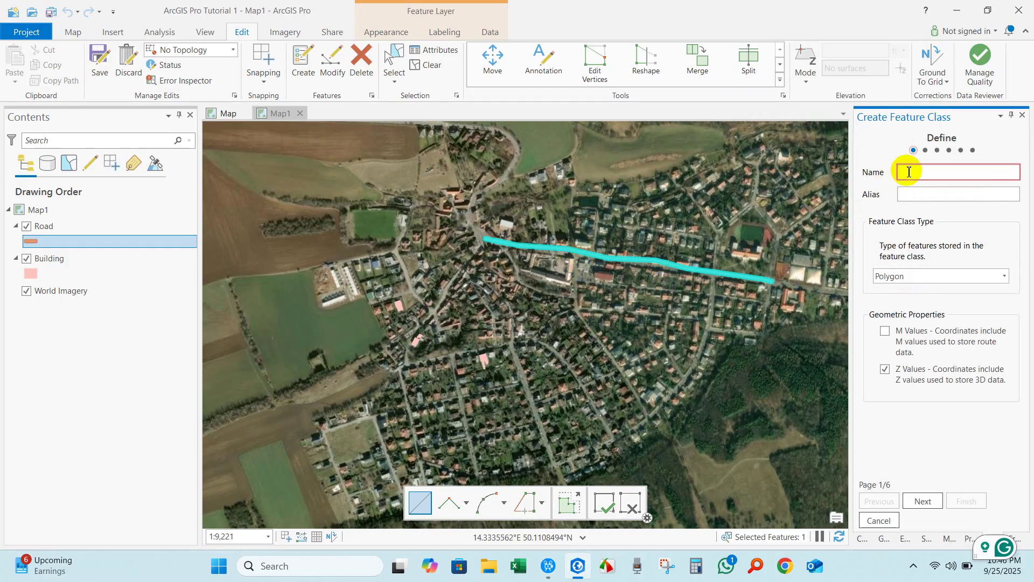
pyautogui.write('Poin')
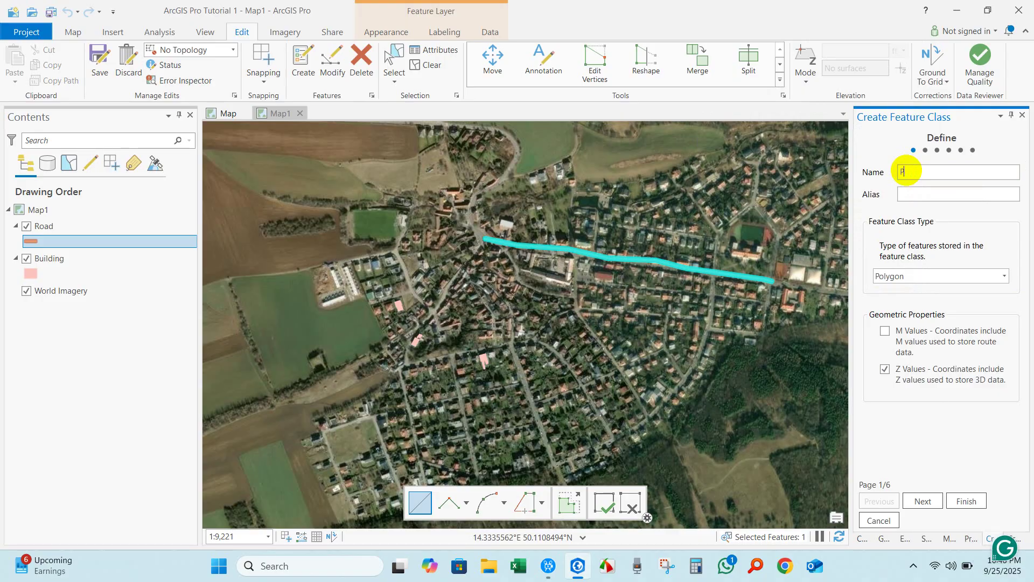
pyautogui.press('BackSpace')
pyautogui.write('Loc')
pyautogui.press('BackSpace')
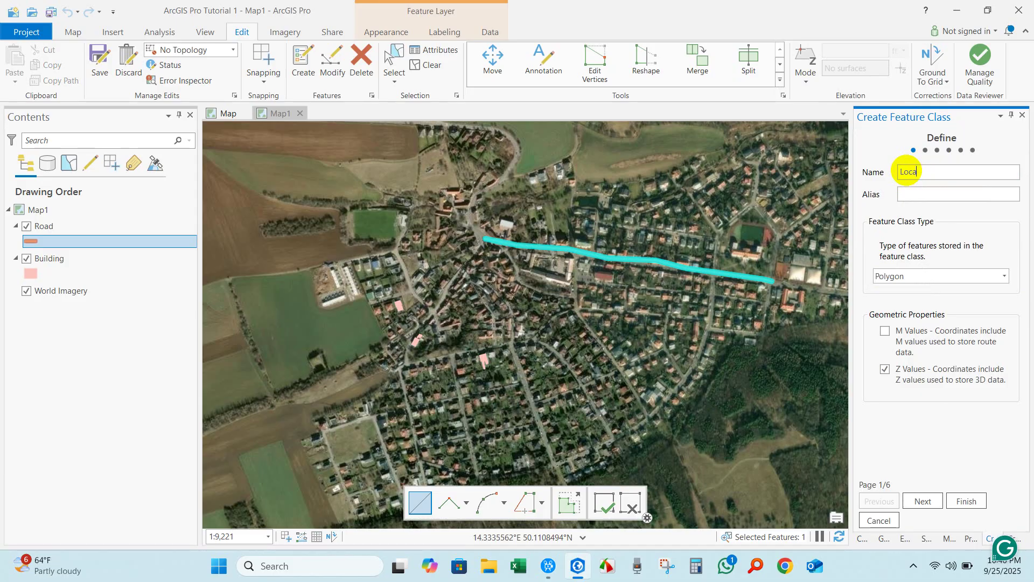
pyautogui.press('BackSpace')
pyautogui.press('BackSpace')
pyautogui.press('BackSpace')
pyautogui.press('BackSpace')
# - Name the new feature class Point, set its feature type to Point and create it
pyautogui.write('Pol')
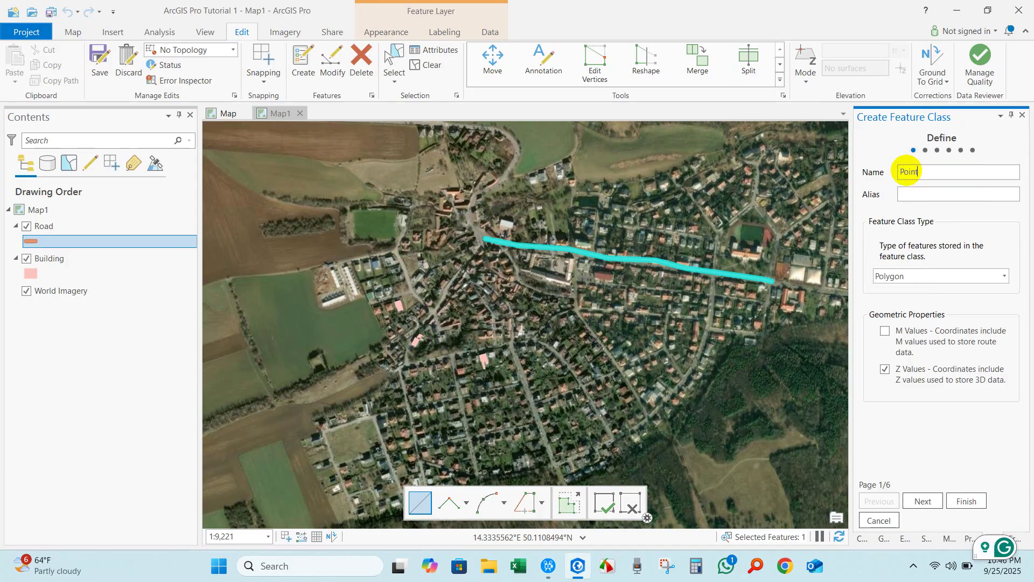
pyautogui.click(919, 274)
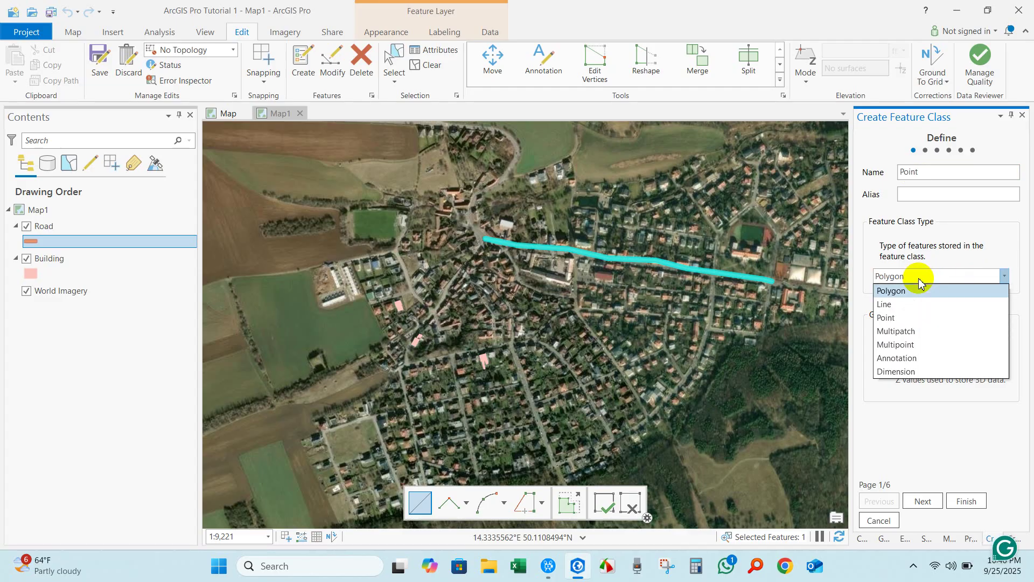
pyautogui.click(902, 318)
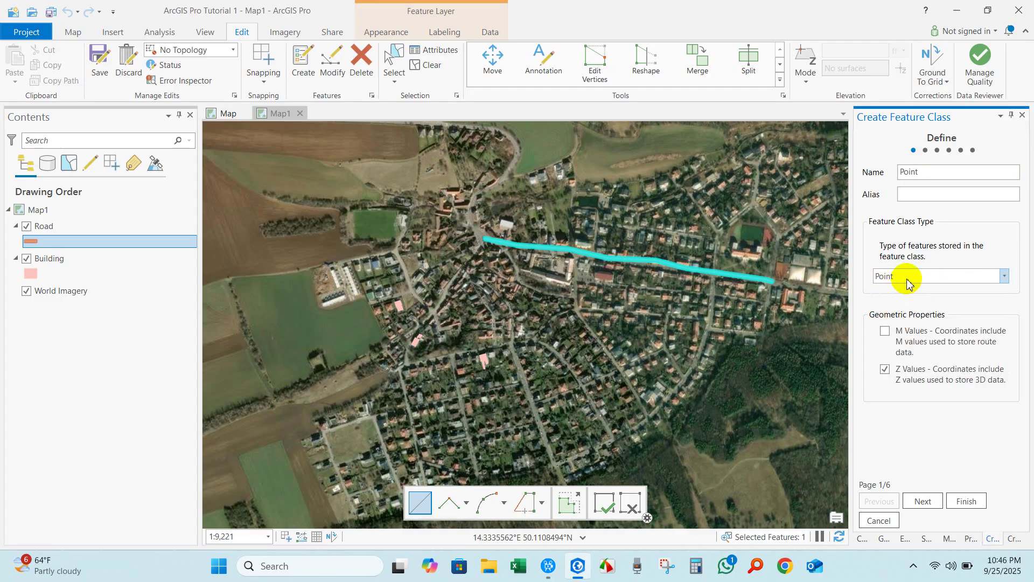
pyautogui.click(967, 501)
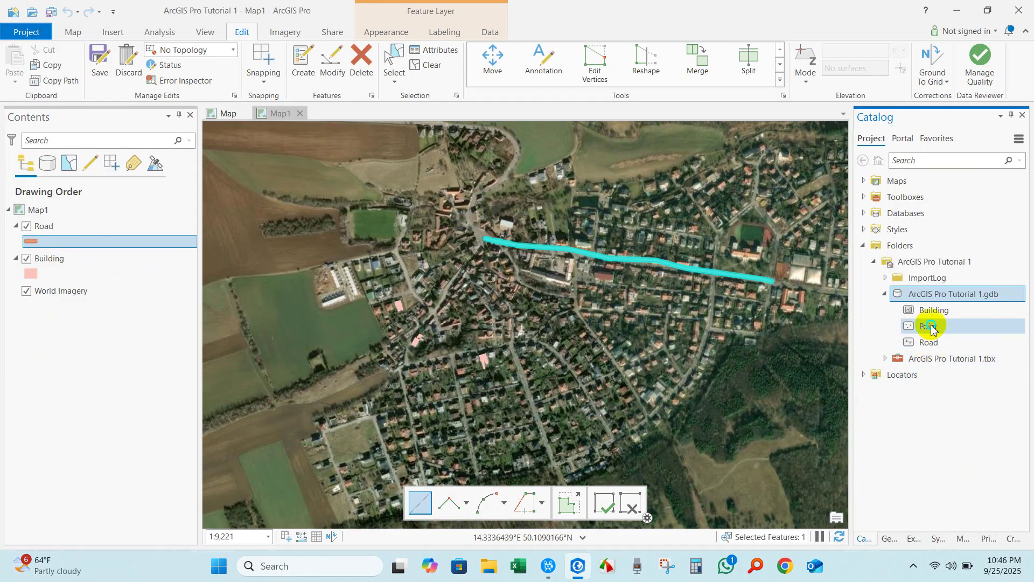
# - Add the Point feature class to the current map and give it a red square symbol with a black centre
pyautogui.rightClick(932, 327)
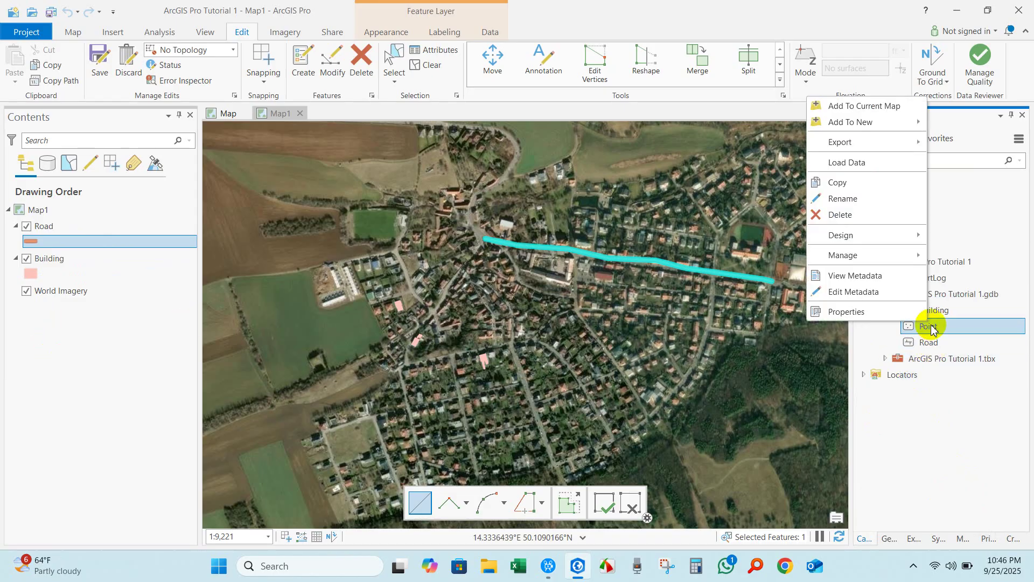
pyautogui.click(864, 107)
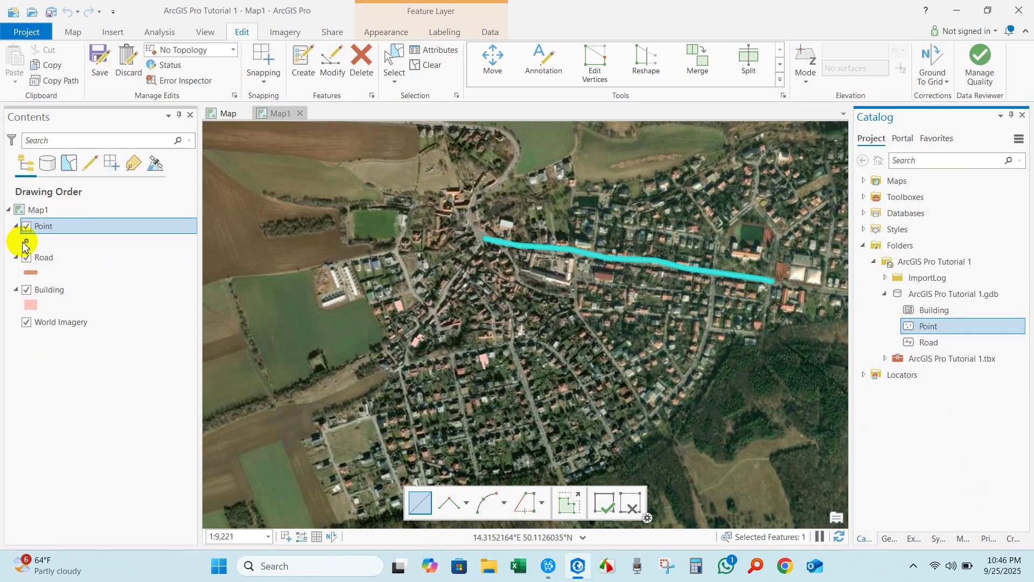
pyautogui.click(27, 242)
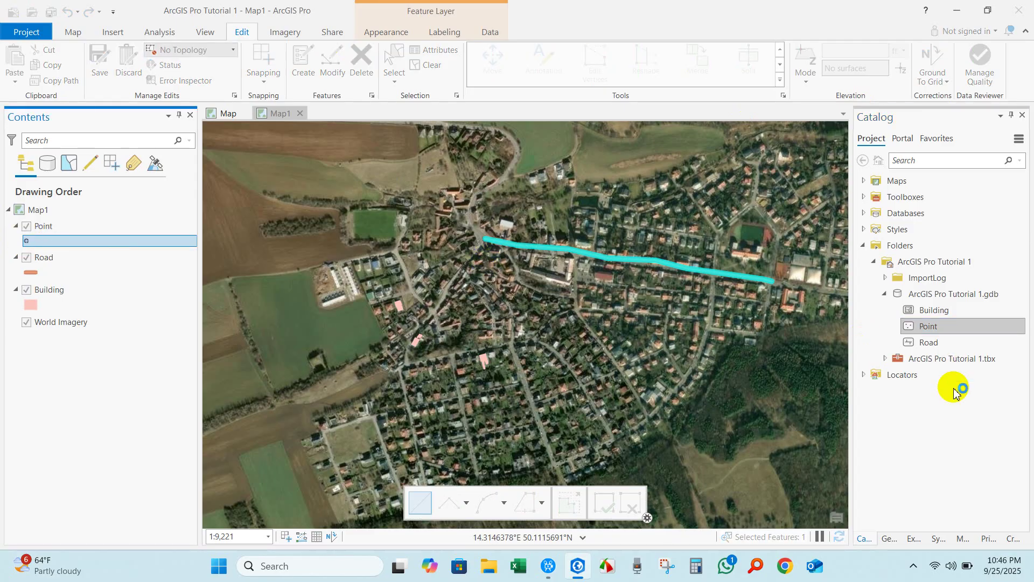
pyautogui.click(928, 485)
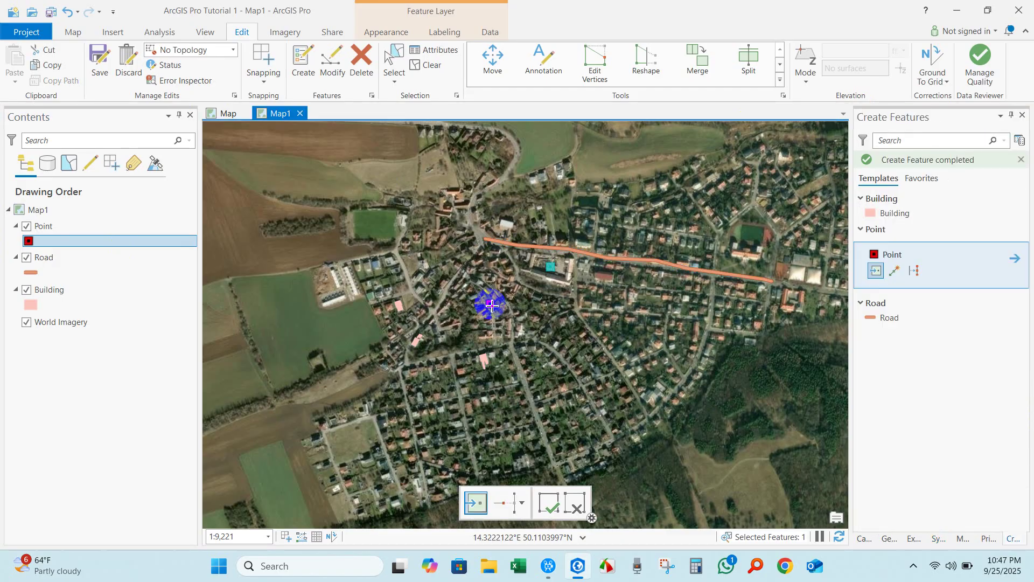
# - Place a Point feature on the white-roofed building just beyond the road's eastern end and clear the selection
pyautogui.click(878, 257)
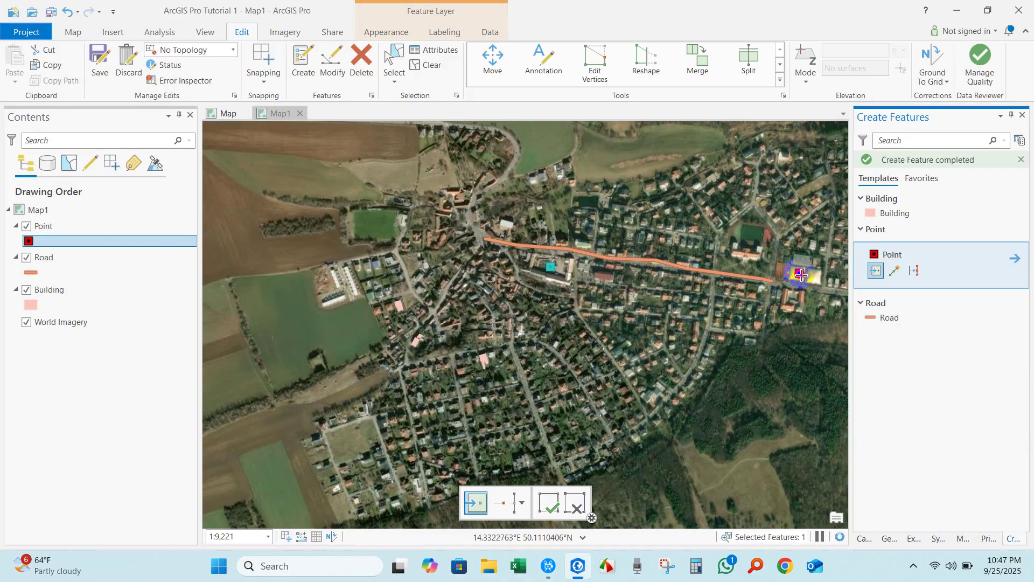
pyautogui.click(801, 274)
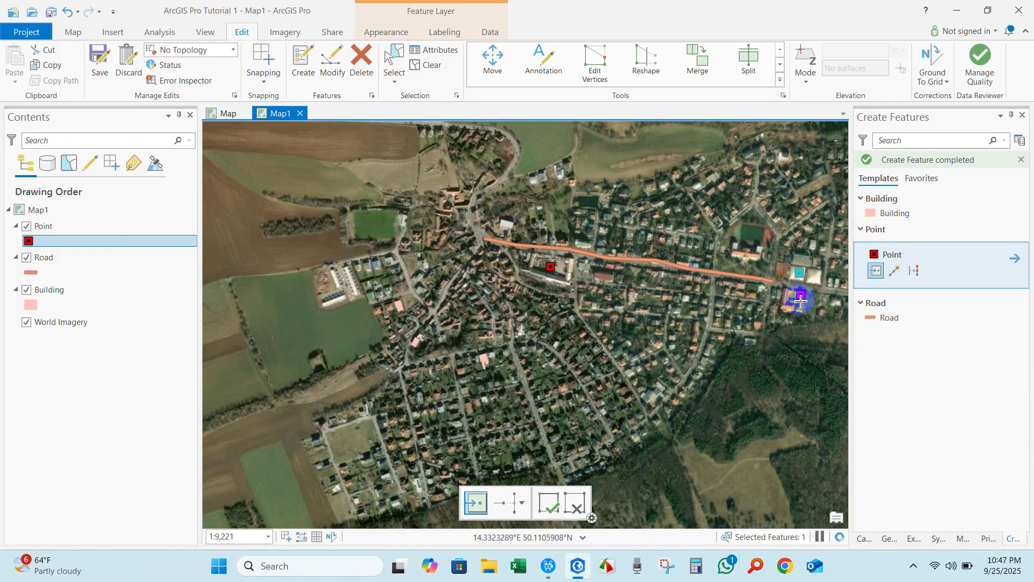
pyautogui.click(426, 65)
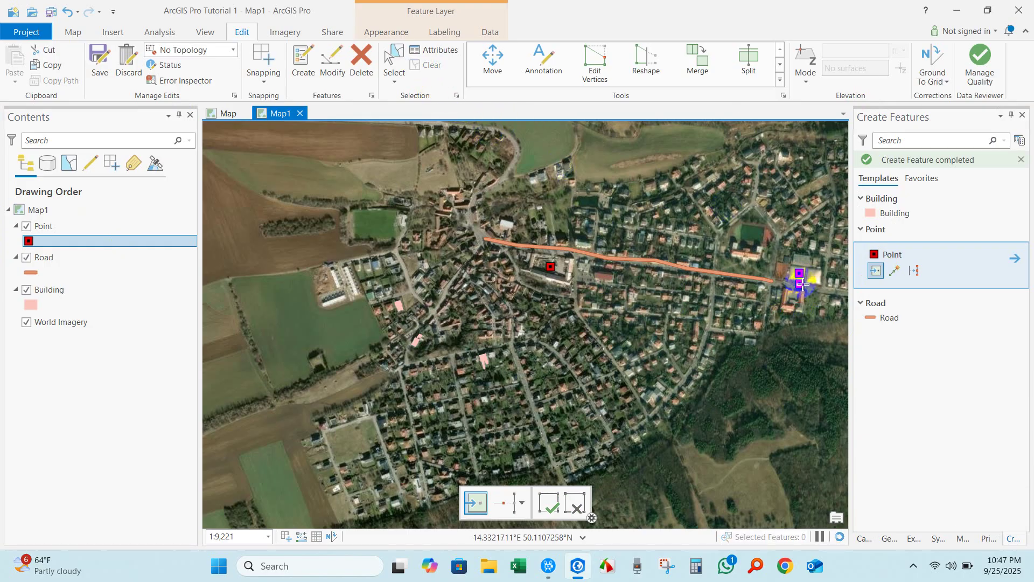